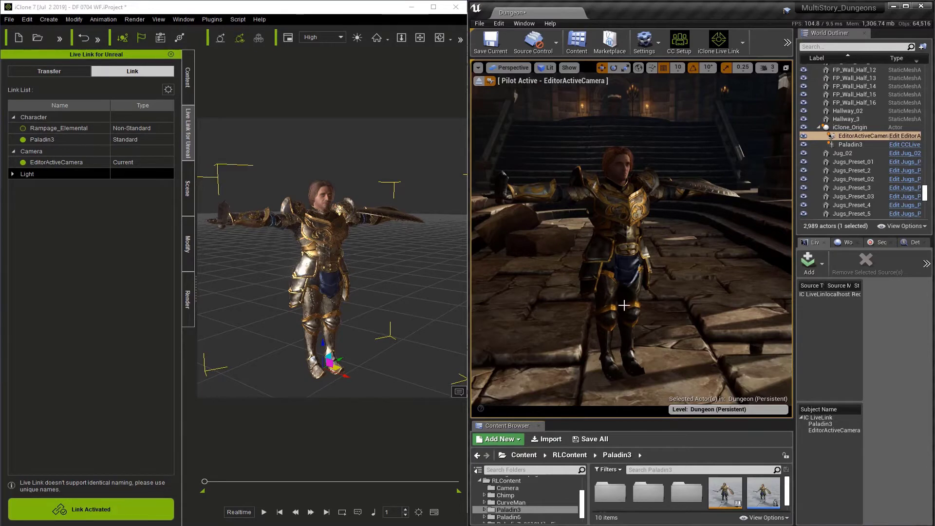
Filter the Unreal World Outliner by "dir" and hide the dungeon's first directional light.
click(837, 47)
text(dir)
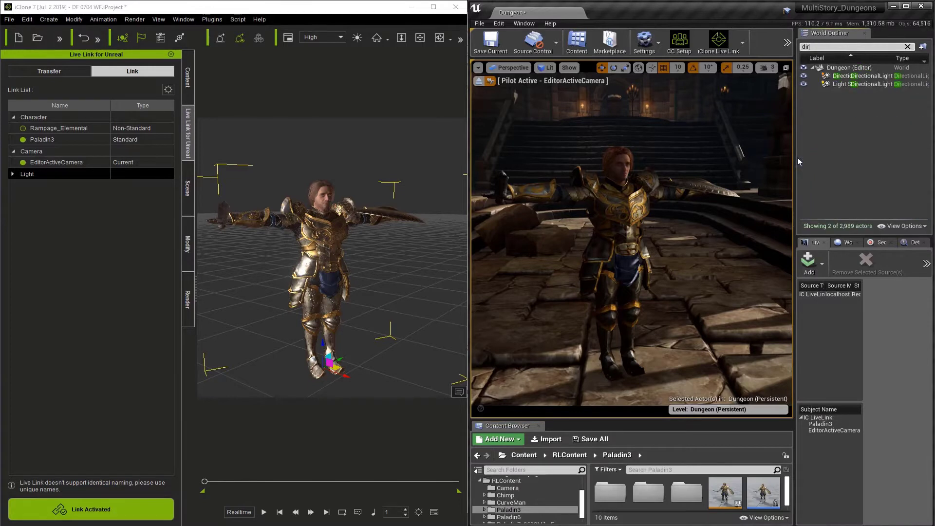
click(804, 76)
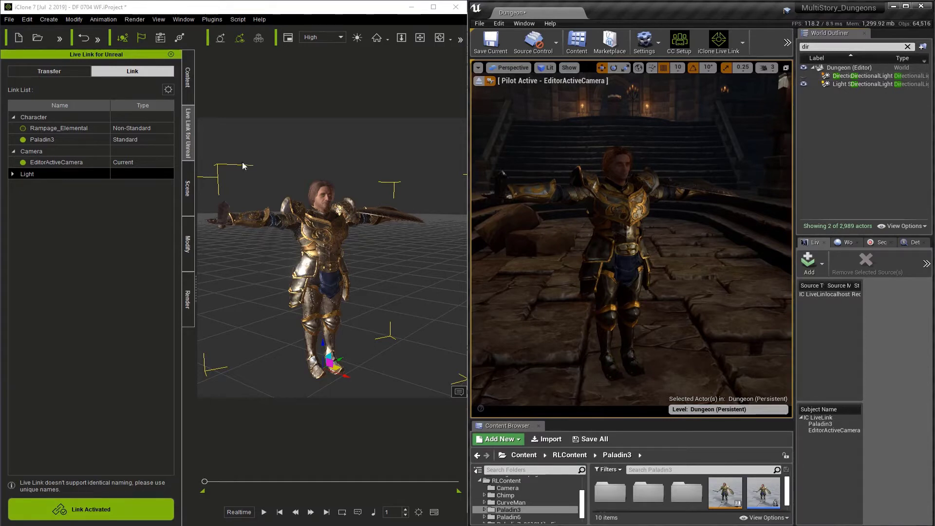
Switch to iClone and create a directional light in the scene.
click(39, 20)
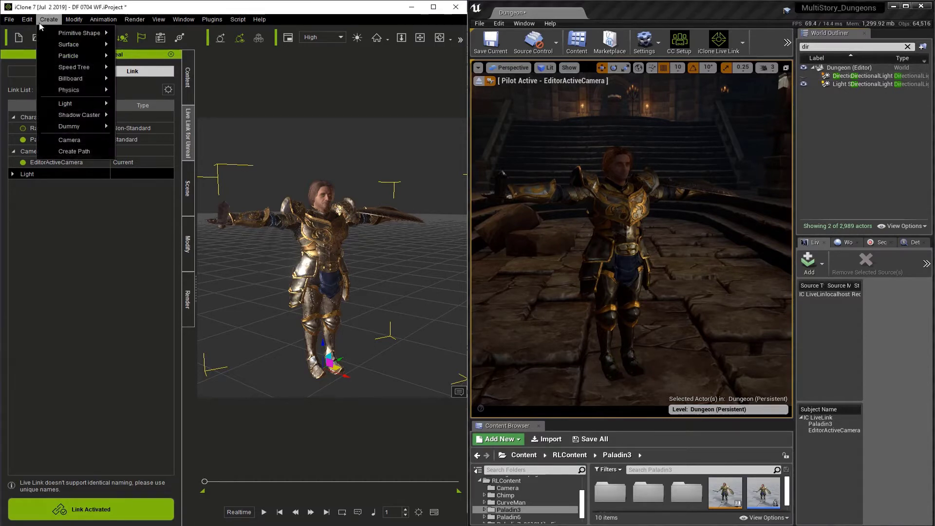
mouse_move(73, 103)
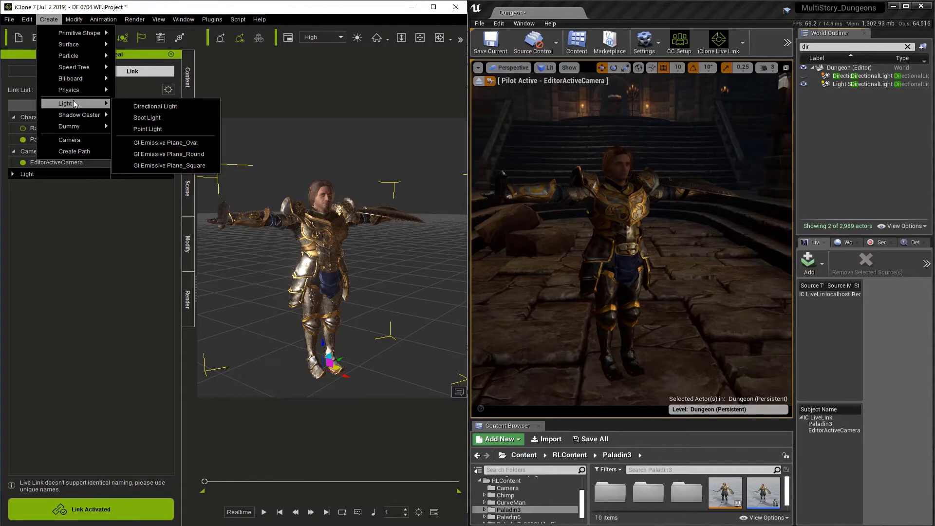
click(145, 107)
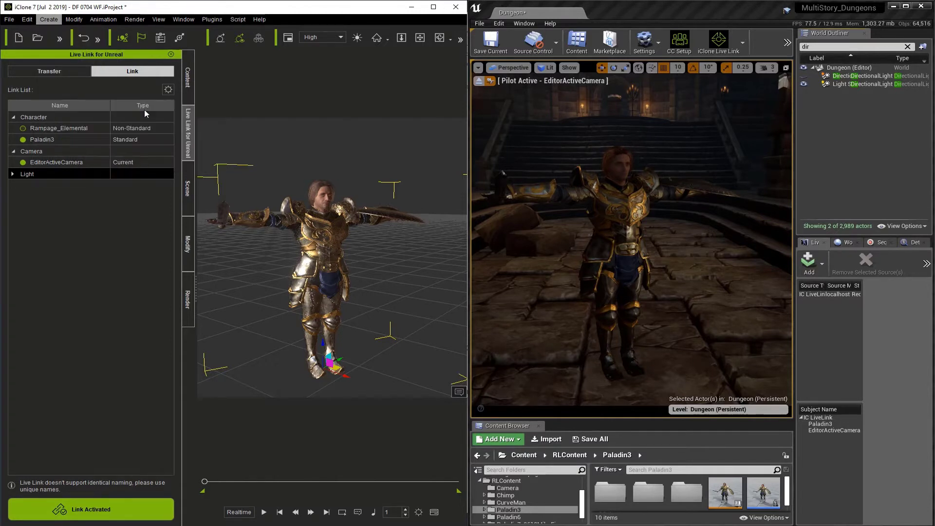
Exclude the camera and character groups from the Live Link transfer list and transfer only Dir. Light to Unreal.
click(51, 72)
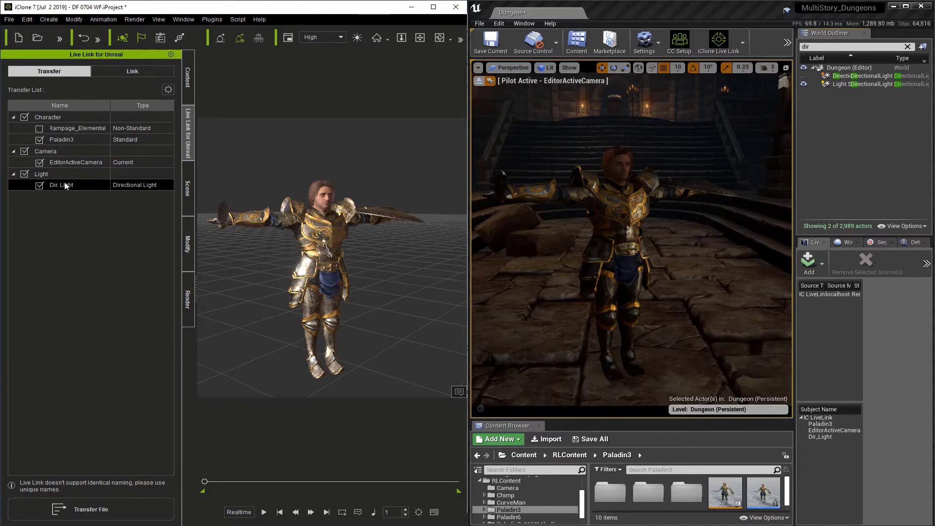
click(24, 151)
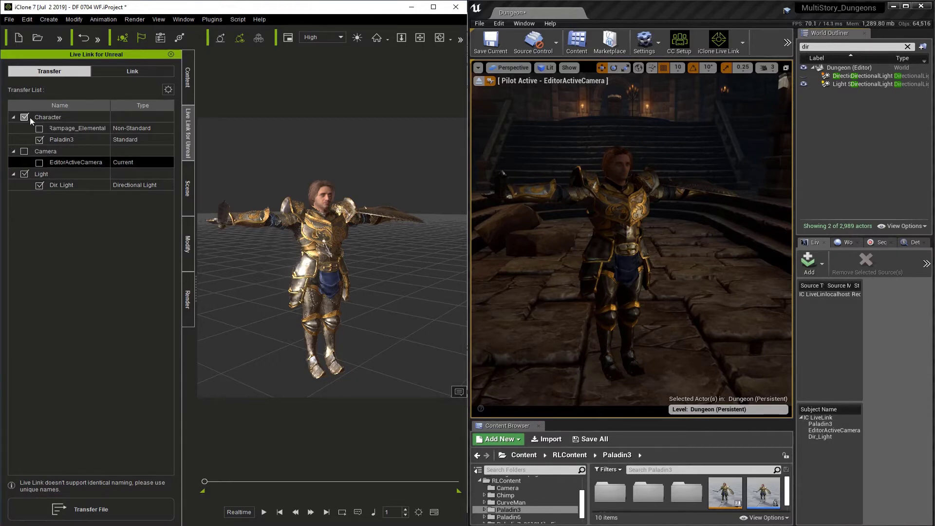
click(25, 117)
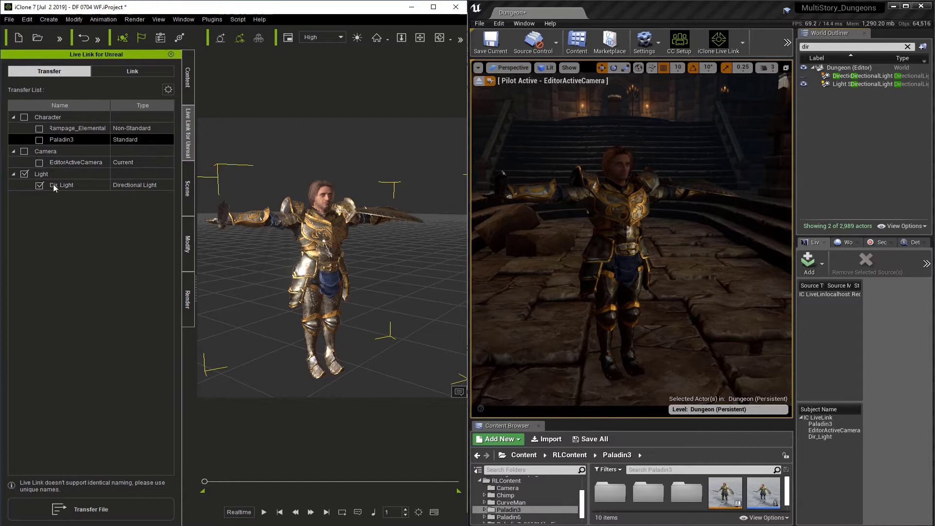
click(86, 185)
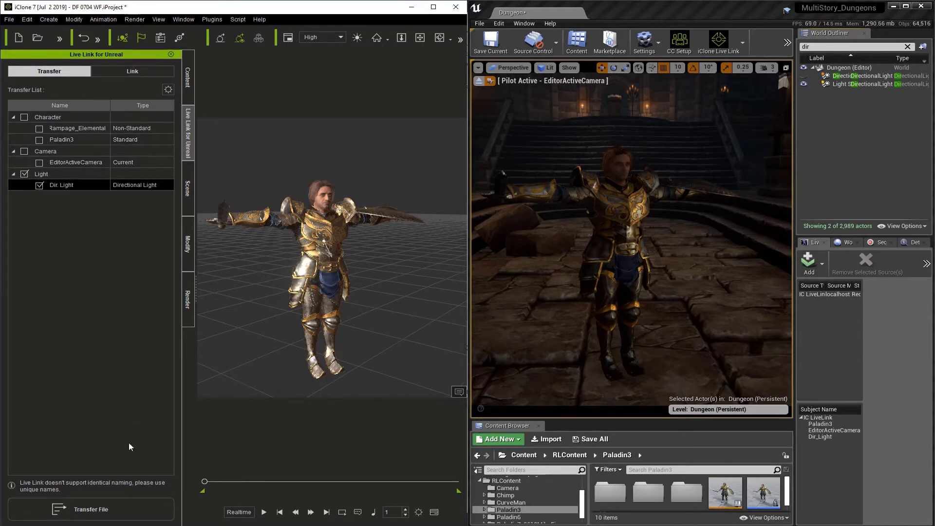
click(130, 515)
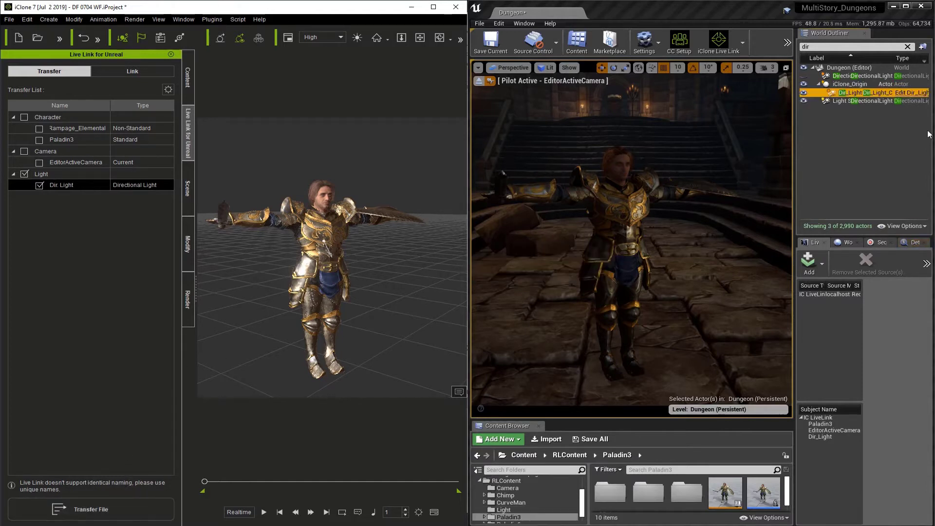
Clear Unreal's outliner filter and locate the transferred Dir_Light actor and its asset in the RLContent Light folder.
click(908, 46)
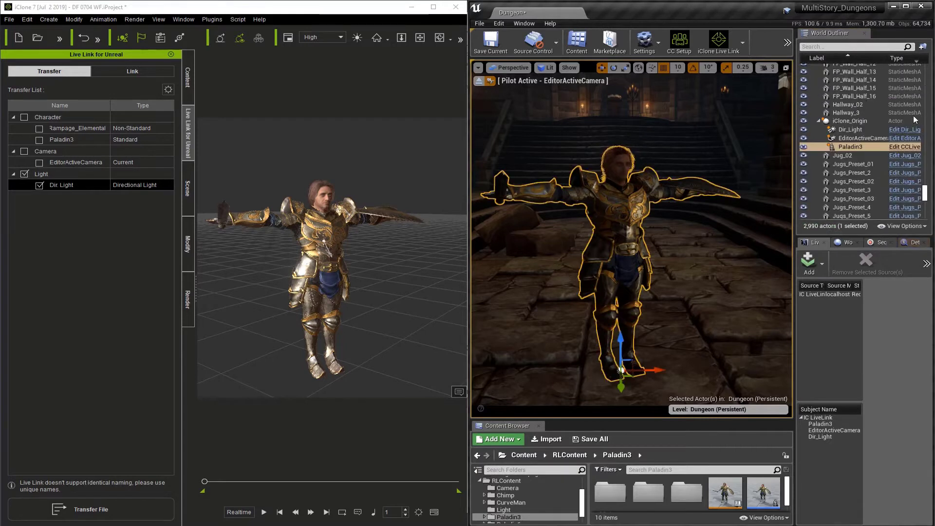
click(861, 127)
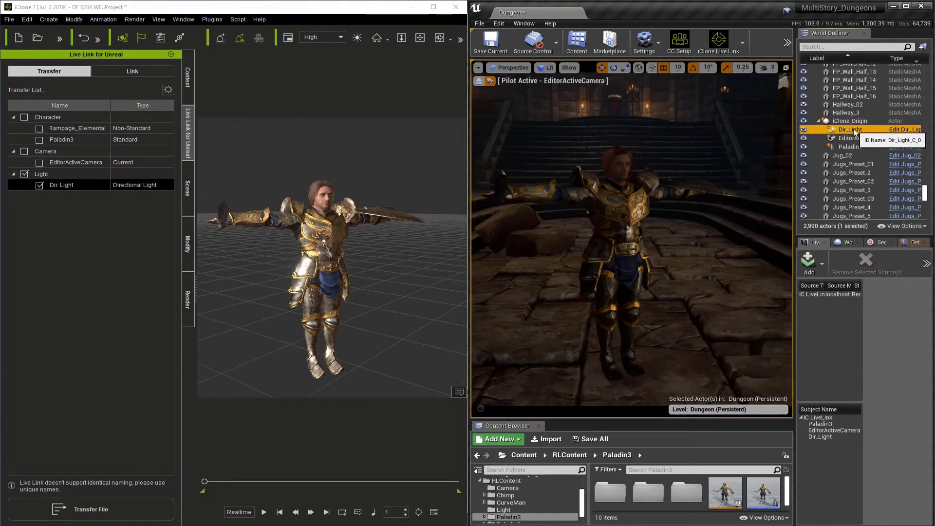
click(570, 455)
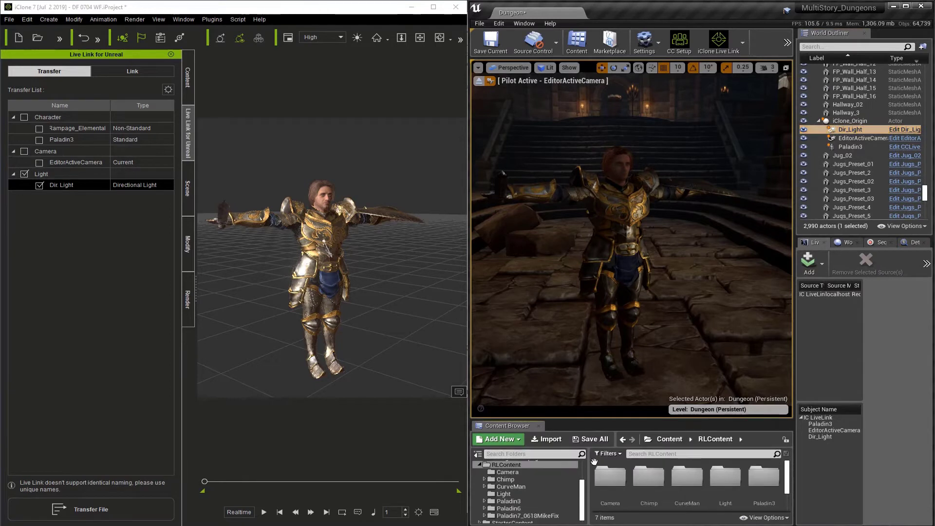
double_click(730, 485)
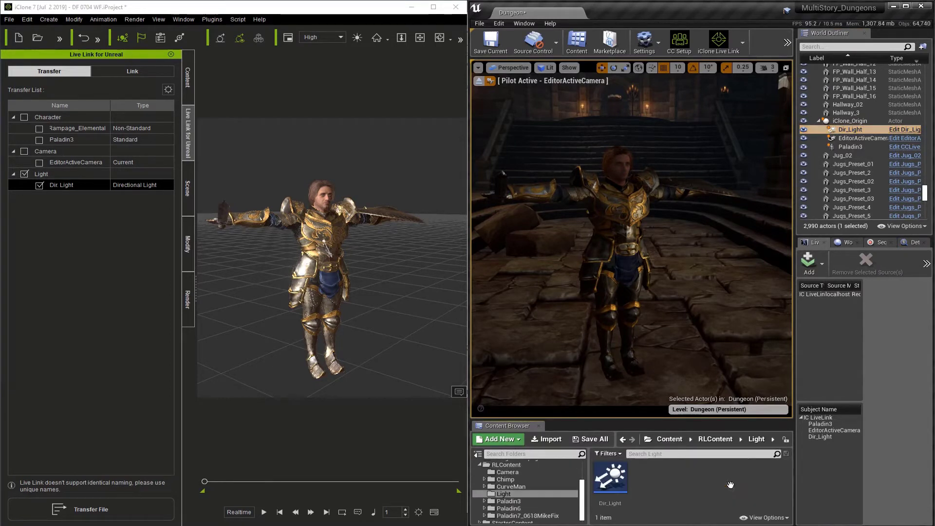
click(611, 480)
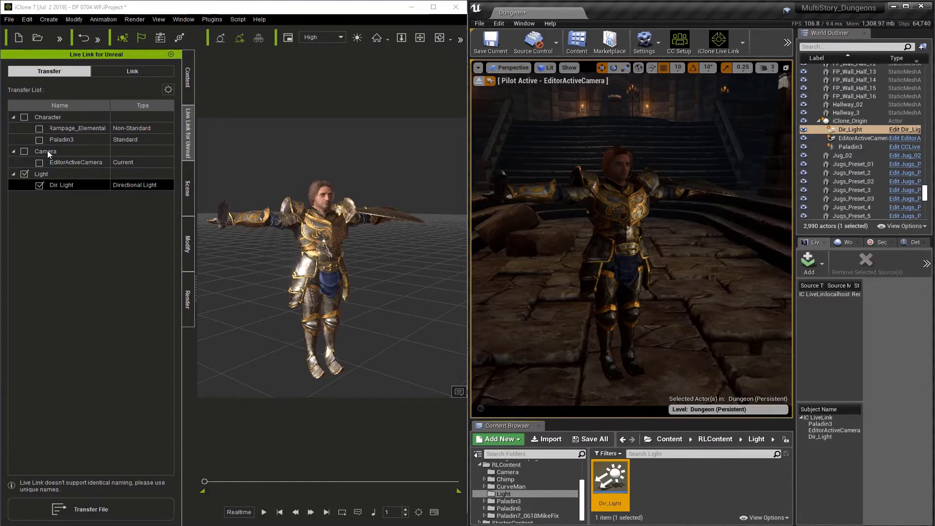
Select Dir. Light in iClone and rotate it to about X -13.3, Y 12.1, Z 7.8.
click(81, 184)
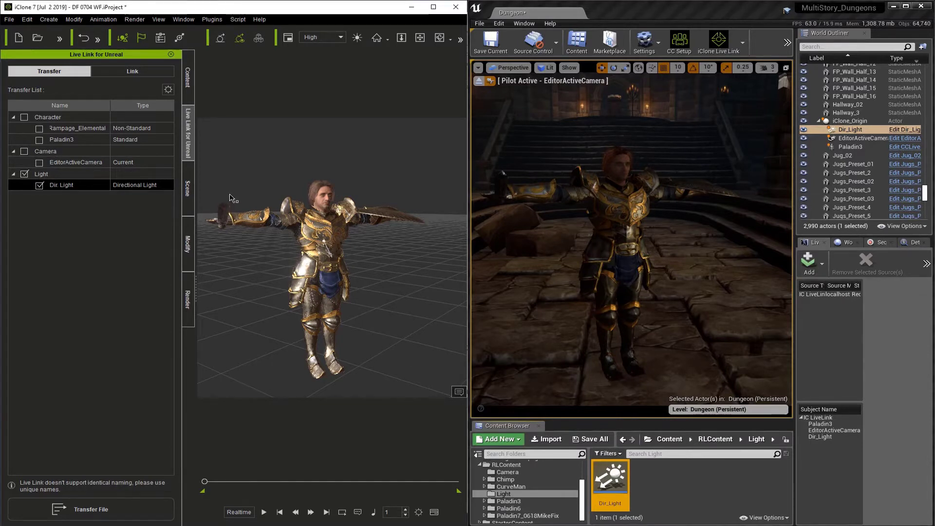
key(e)
drag(323, 239, 347, 224)
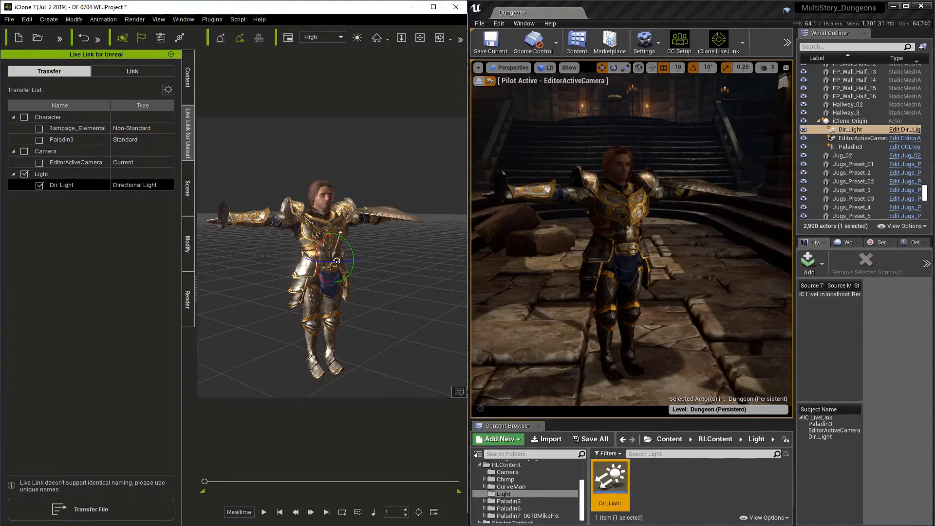
Switch Dir. Light off and back on in iClone, and set its Multiplier to 5.00.
click(192, 229)
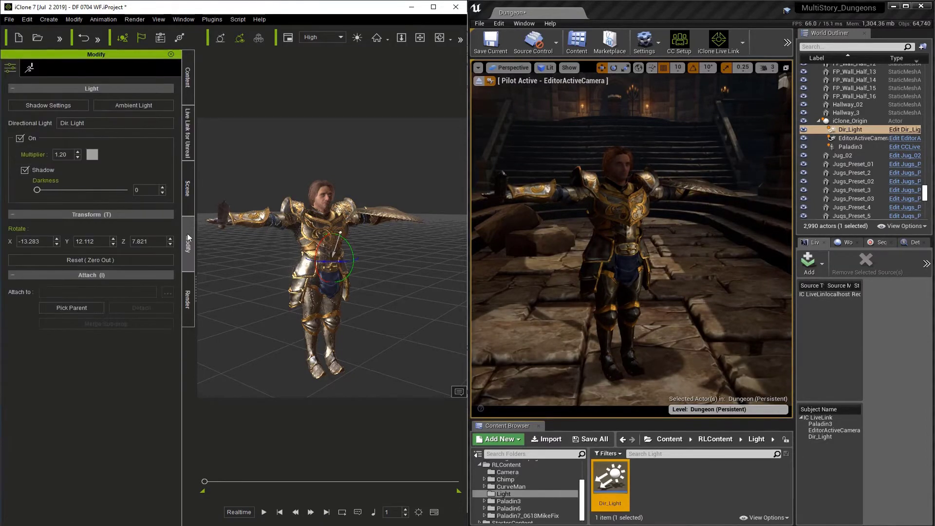
click(21, 138)
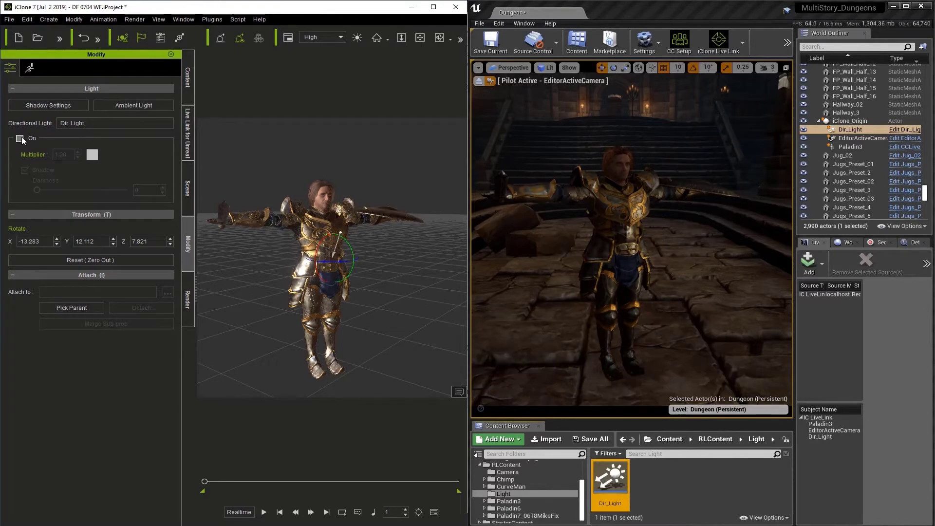
click(21, 138)
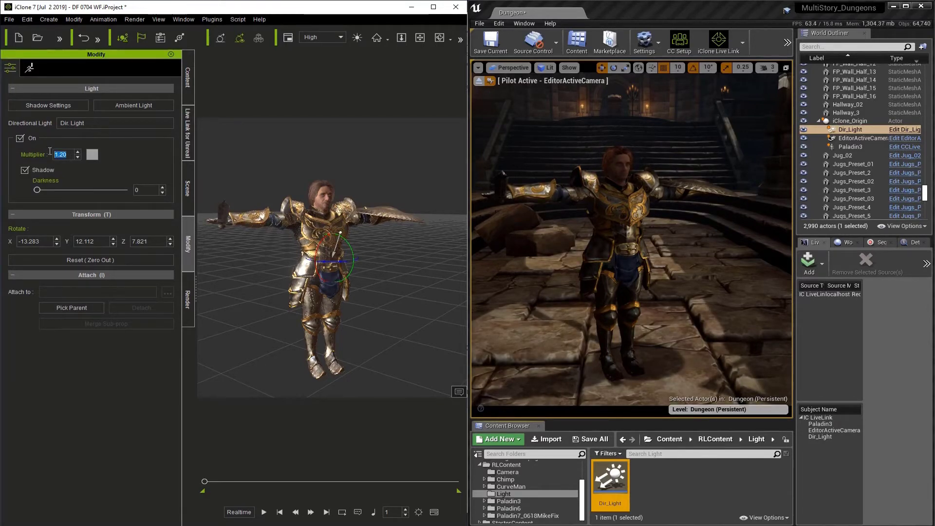
key(Return)
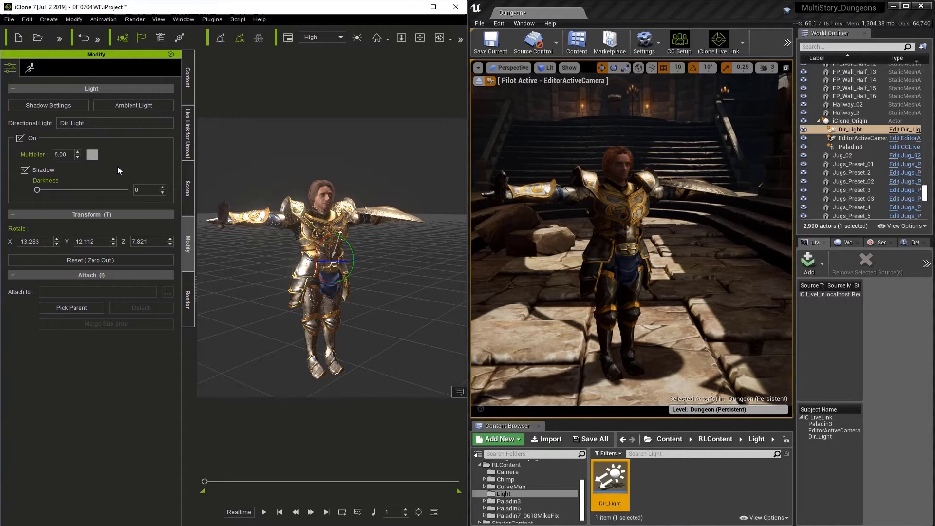
Toggle the Shadow option of Dir. Light off and on repeatedly, leaving it enabled.
click(51, 170)
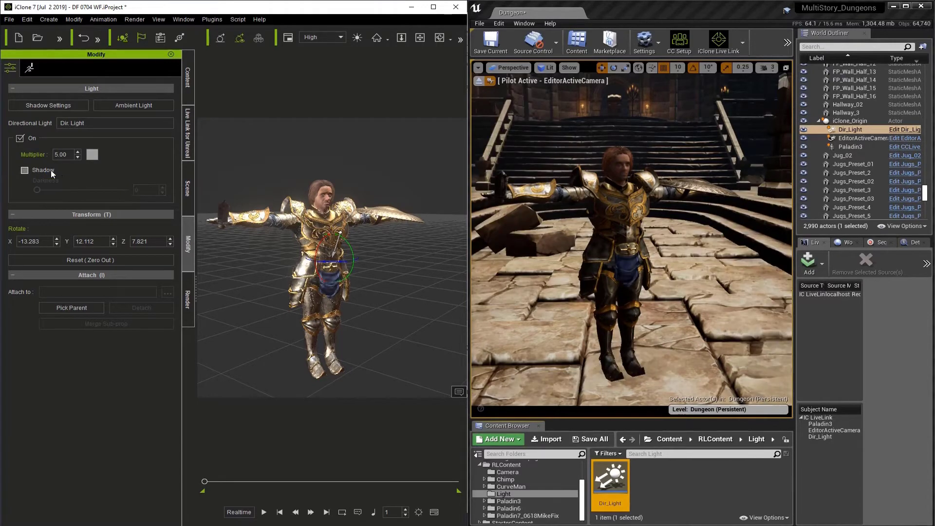
click(49, 170)
click(49, 170)
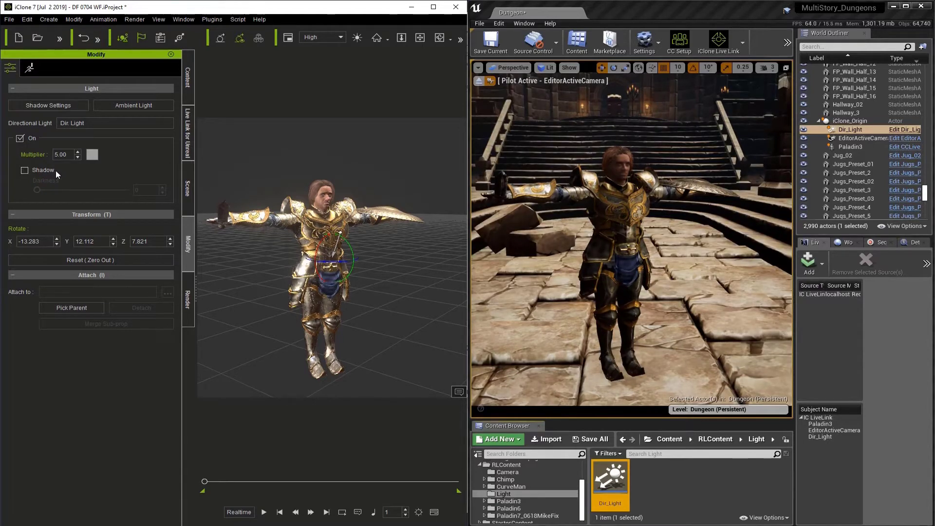
click(53, 171)
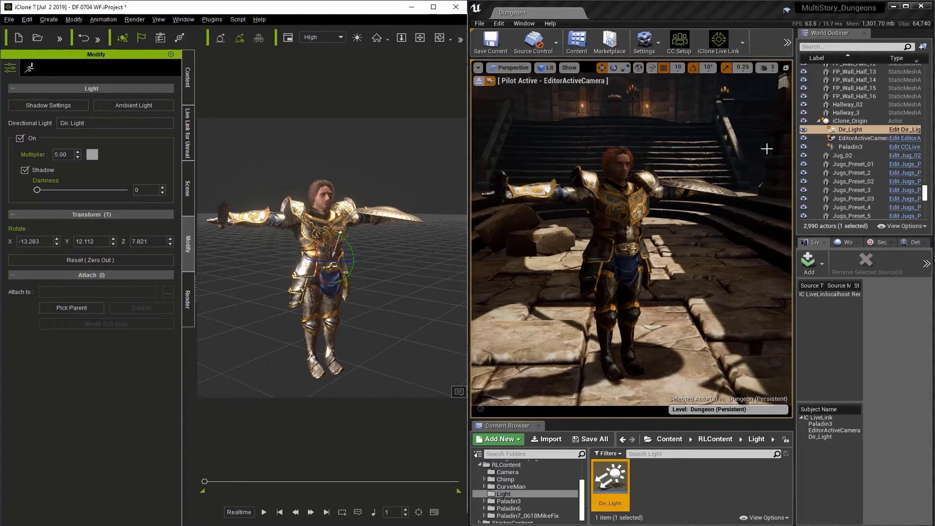
Hide Dir_Light in Unreal and, with the outliner filtered by "dir", unhide the dungeon's original directional light.
click(803, 131)
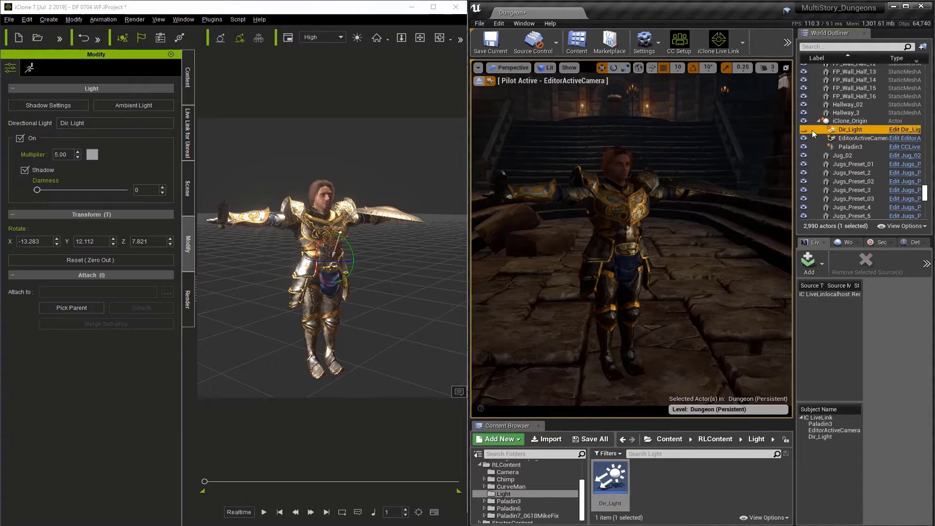
click(831, 47)
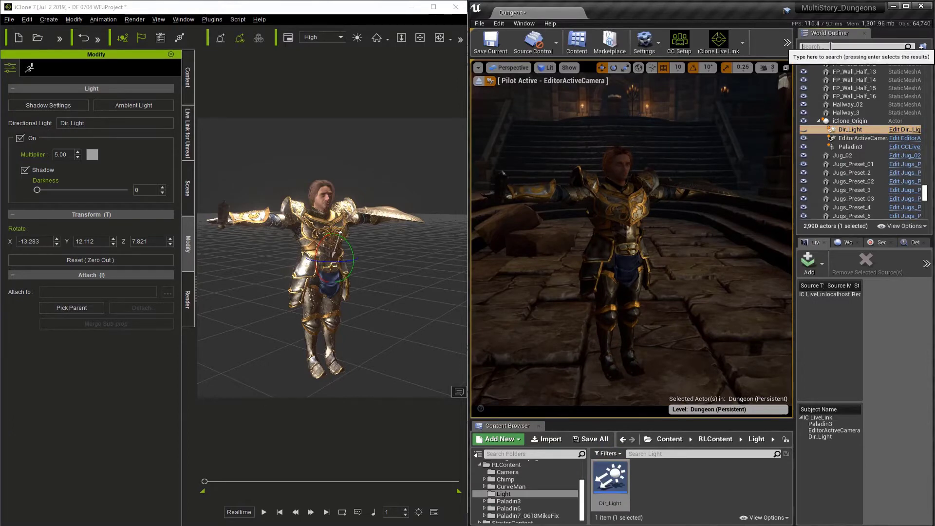
text(dir)
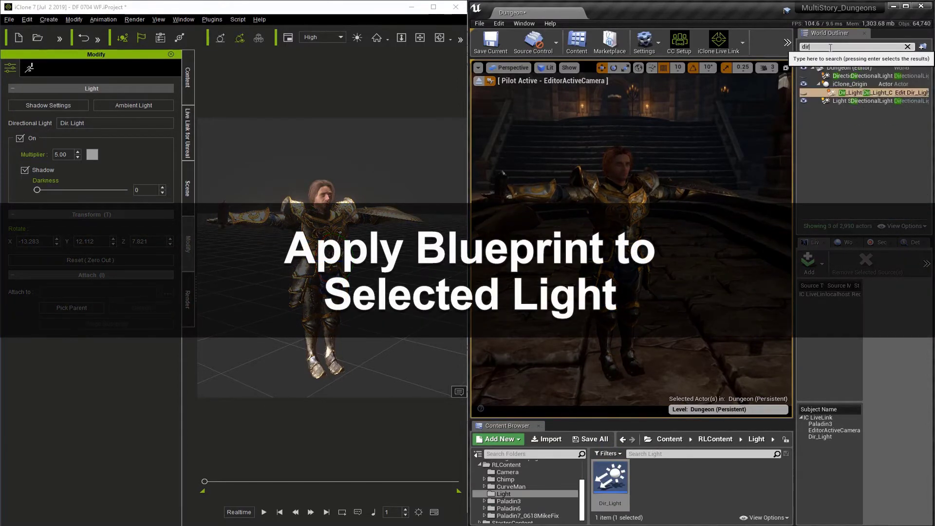
click(805, 76)
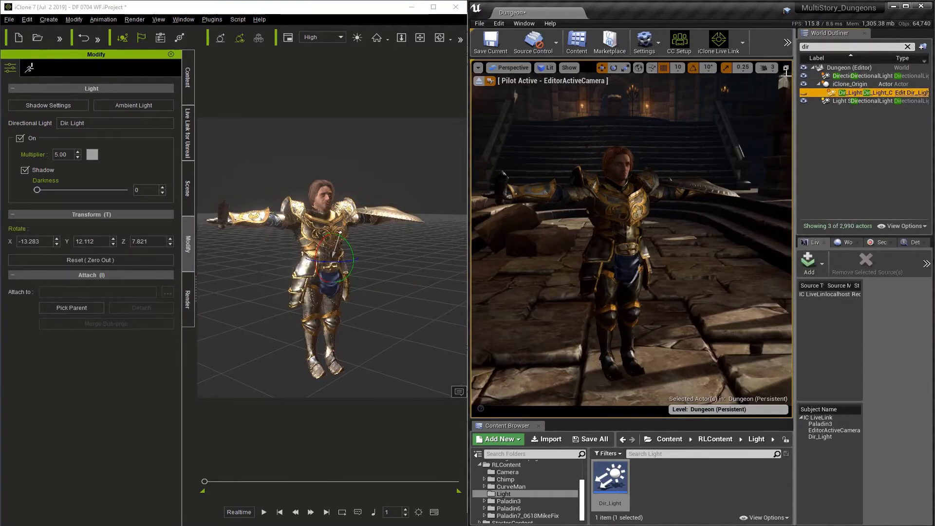
Delete the transferred Dir_Light actor under iClone_Origin from the level.
click(820, 76)
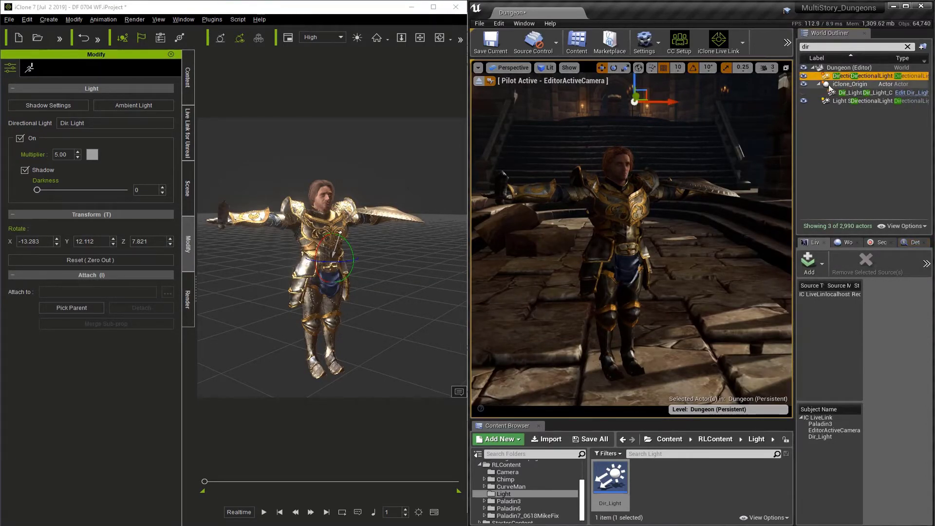
click(824, 94)
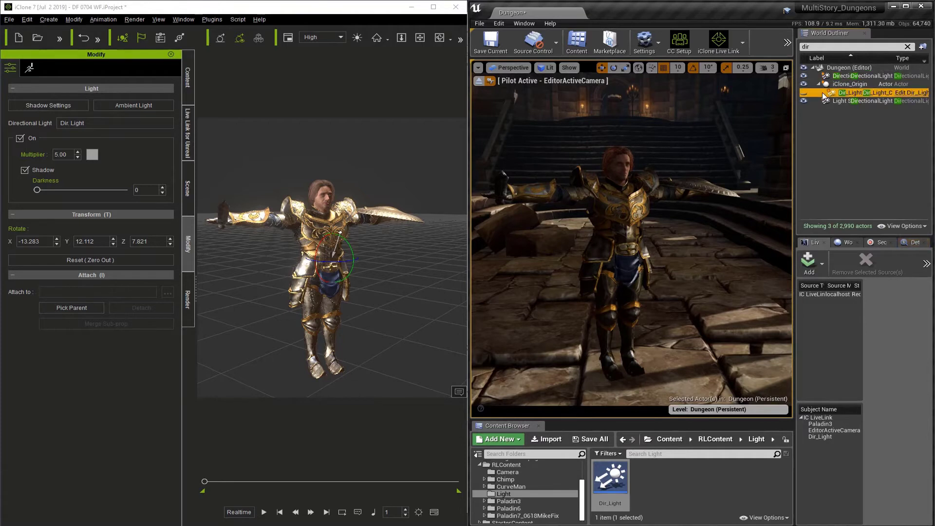
key(Delete)
Apply the iClone Live Link light blueprint to the dungeon's original directional light, and select the new blueprint asset in the Light folder.
click(849, 78)
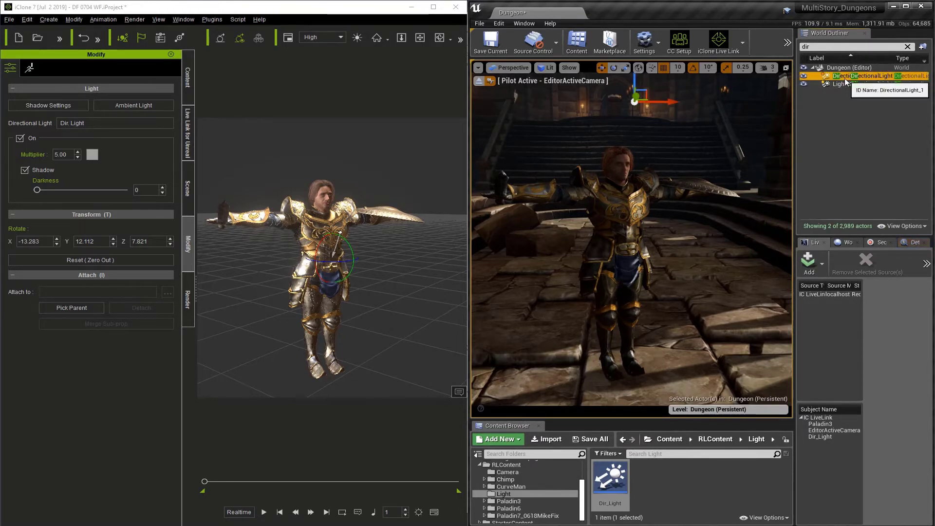
click(743, 43)
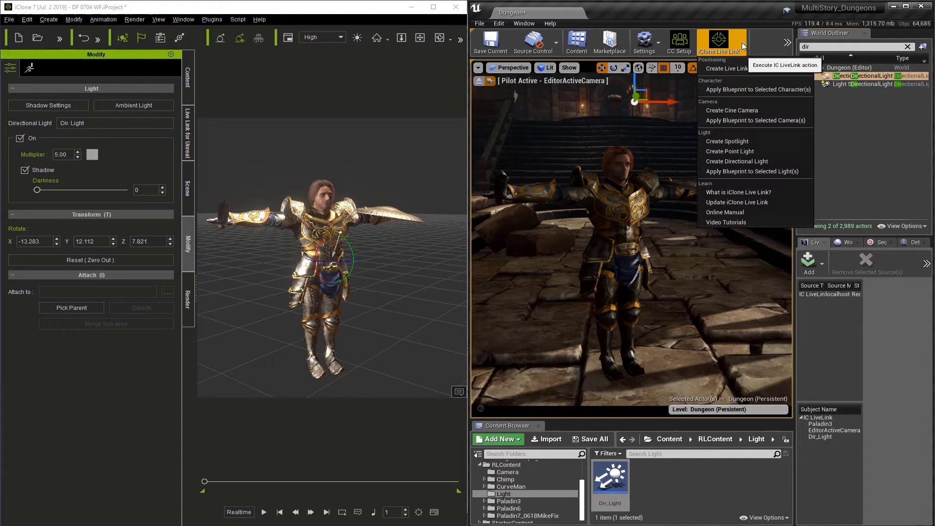
click(736, 172)
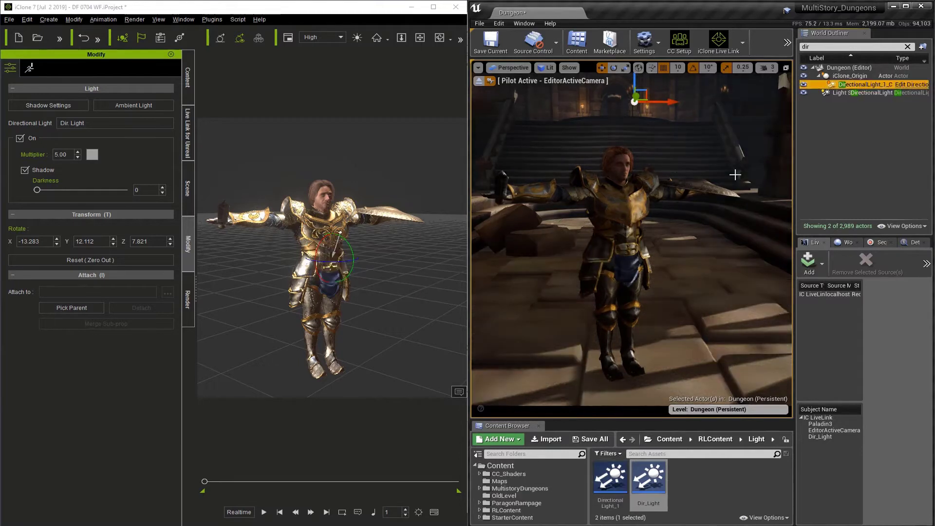
click(620, 492)
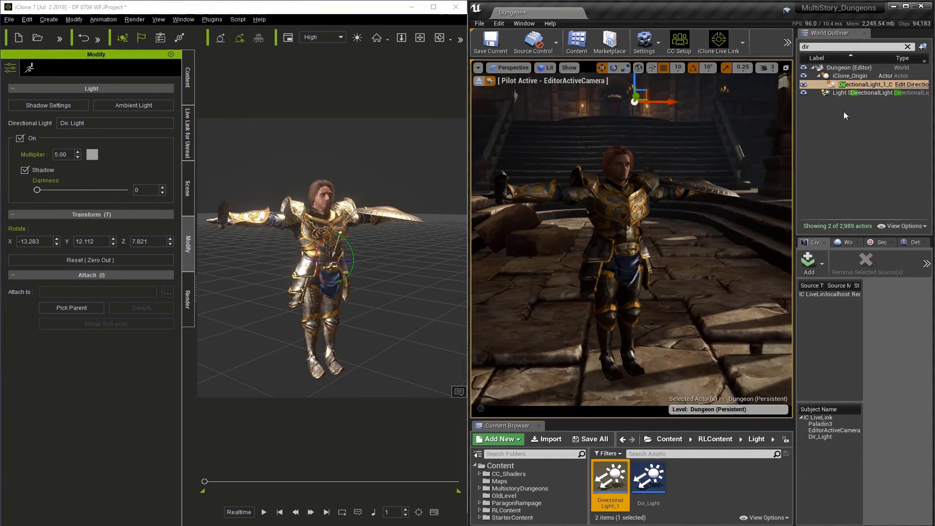
click(908, 46)
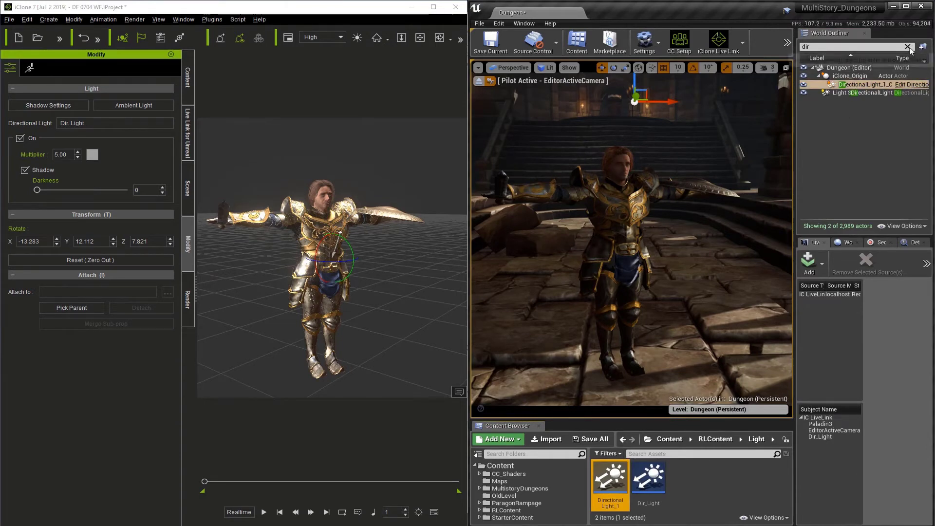
Select the DirectionalLight actor under iClone_Origin in the full outliner list and show its details.
click(657, 201)
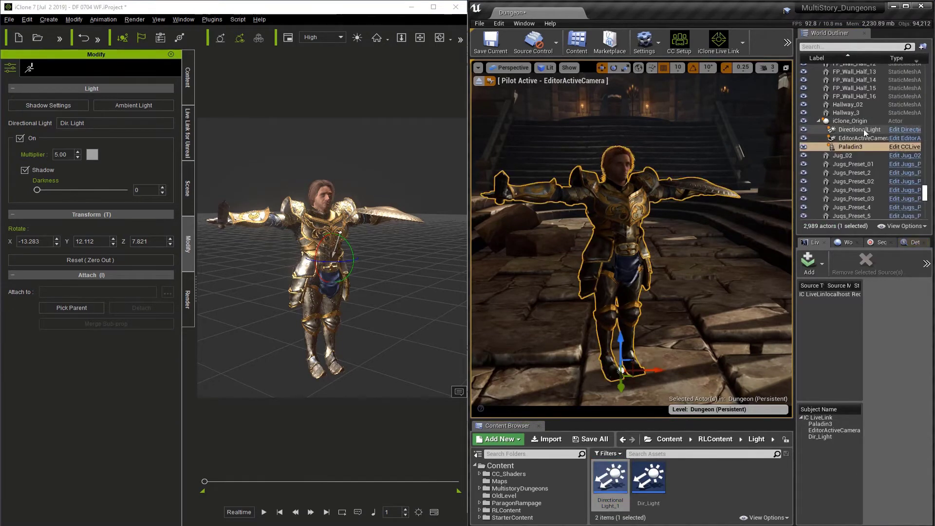
click(863, 130)
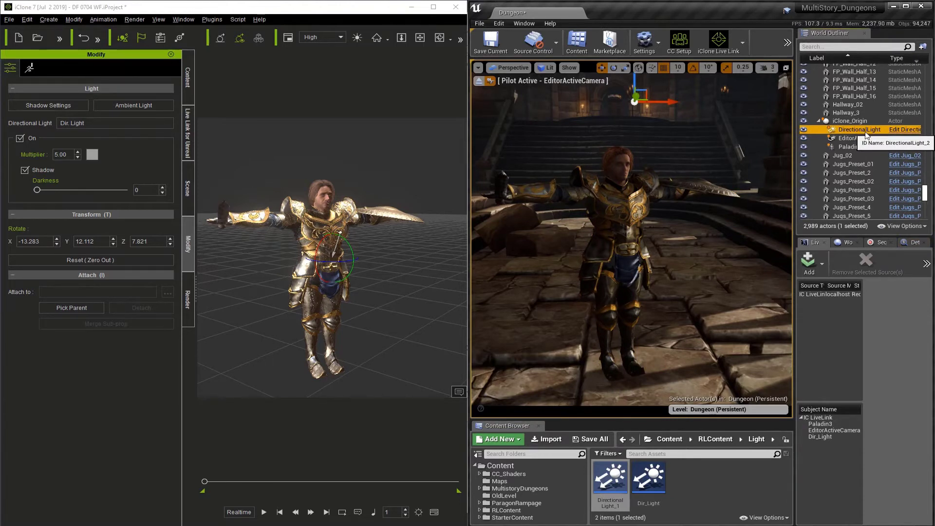
click(912, 242)
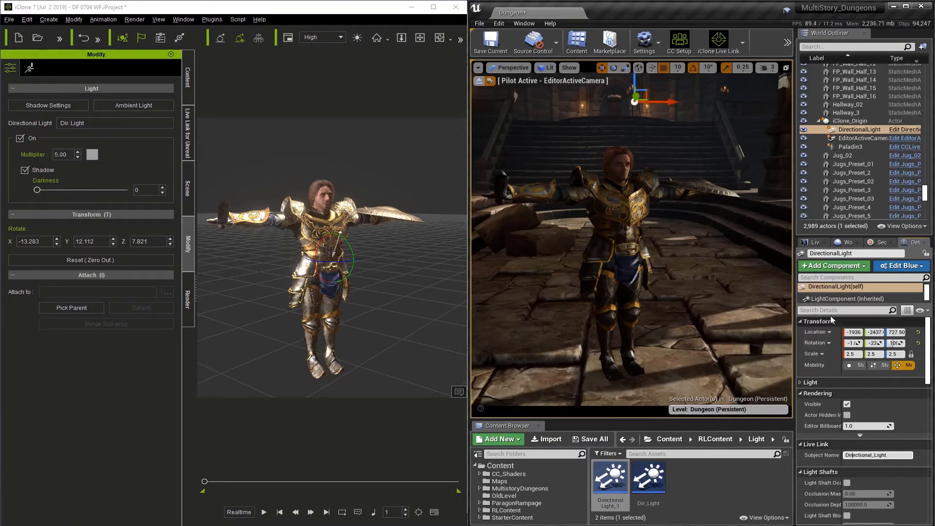
Compare the directional light's name in iClone's link list with the subject names in Unreal's Live Link.
click(189, 135)
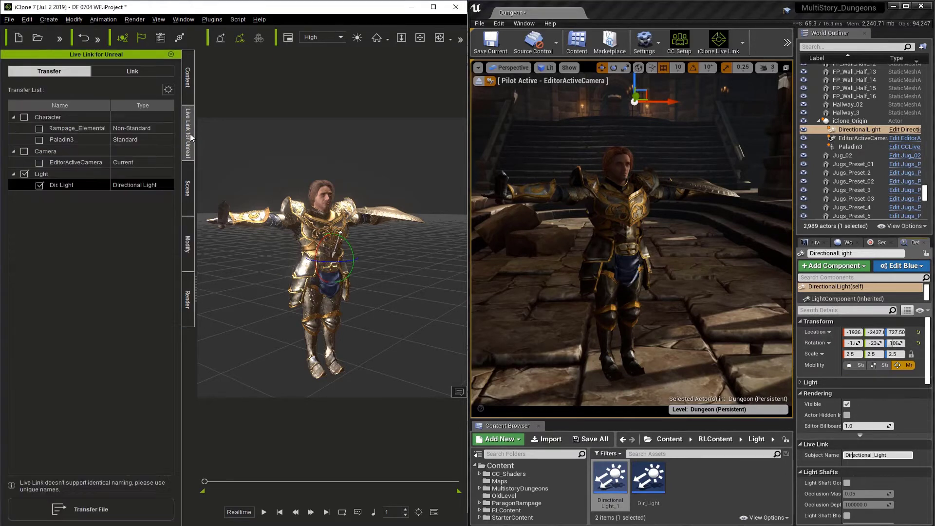
click(132, 71)
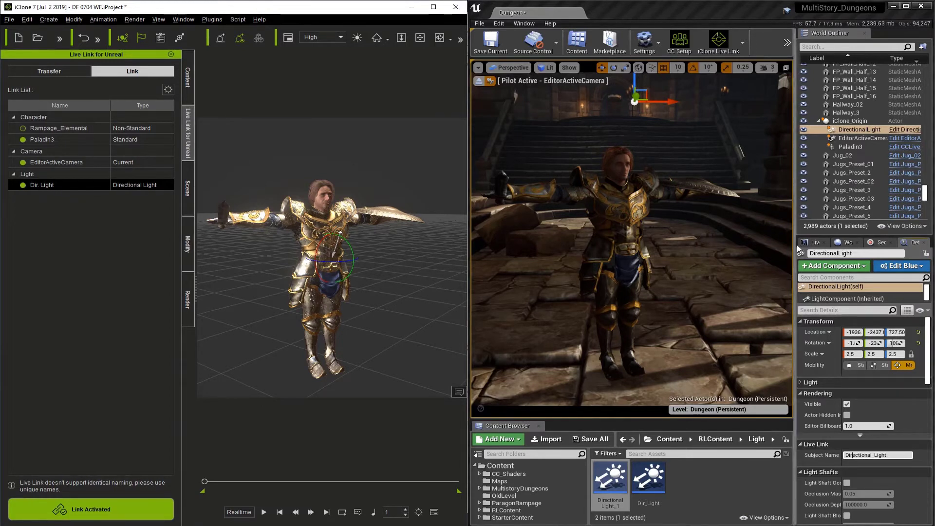
click(813, 242)
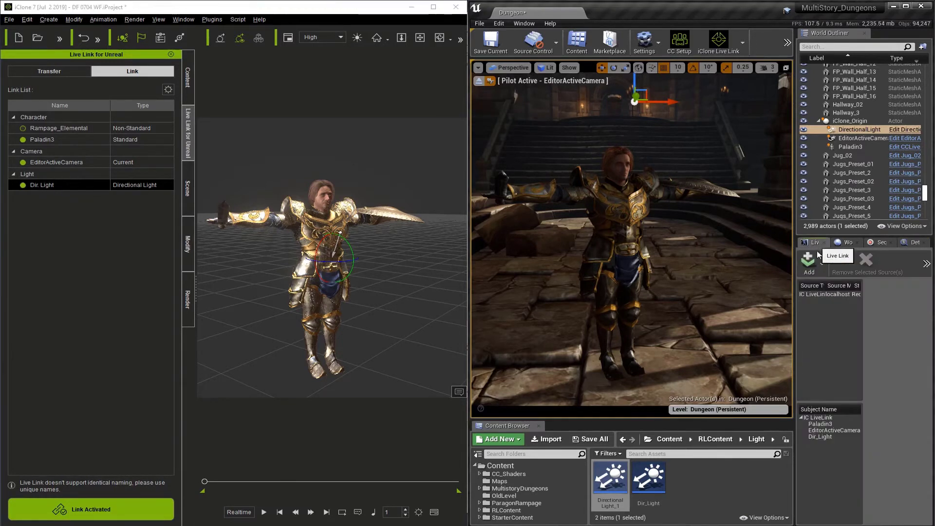
click(822, 438)
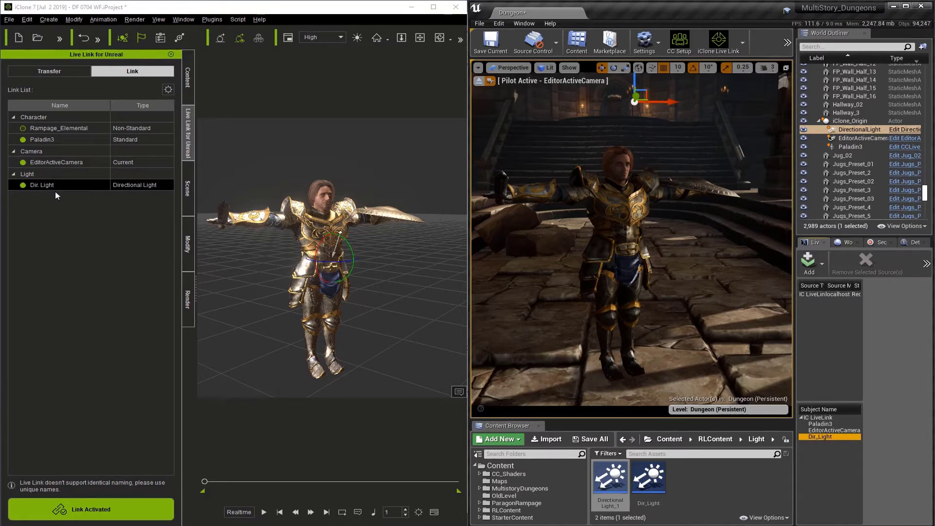
Set the DirectionalLight actor's Live Link Subject Name to Dir_Light and rotate Dir. Light in iClone.
click(910, 242)
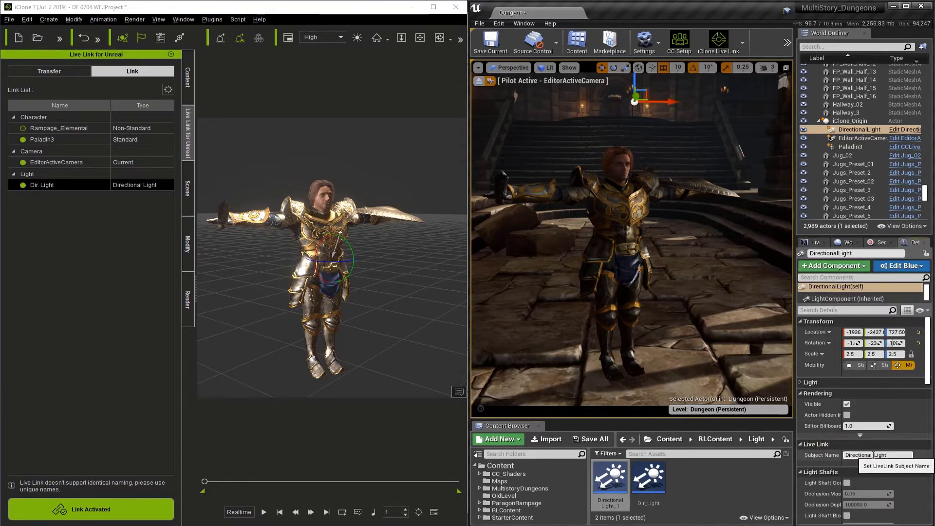
drag(874, 455, 836, 454)
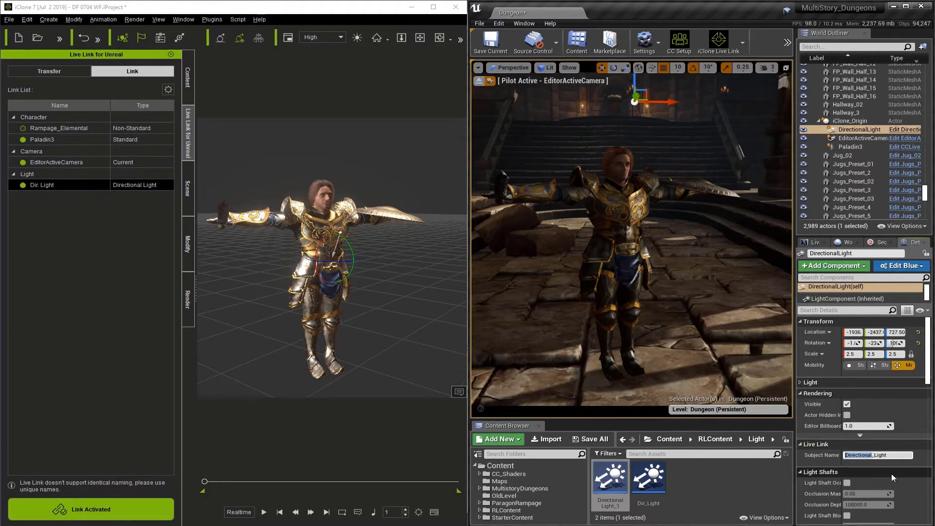
text(Dir)
key(Return)
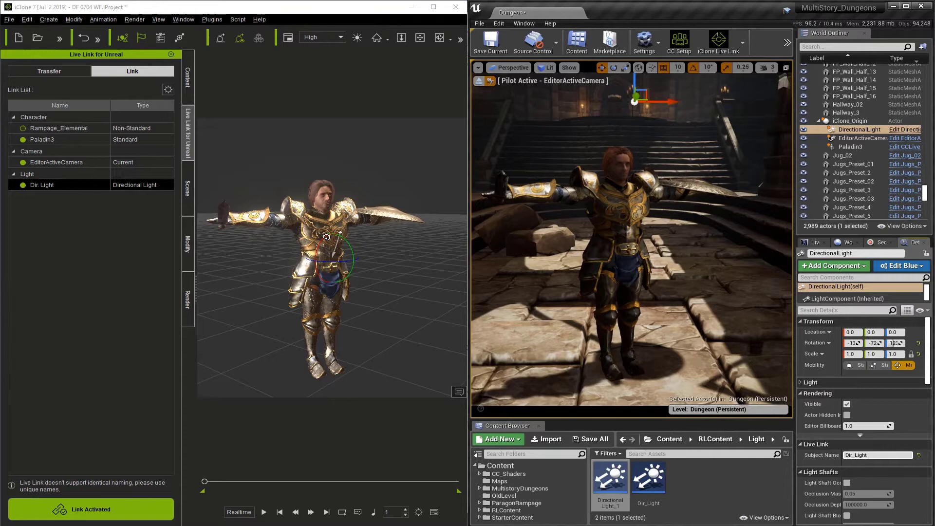
click(326, 235)
drag(326, 235, 348, 239)
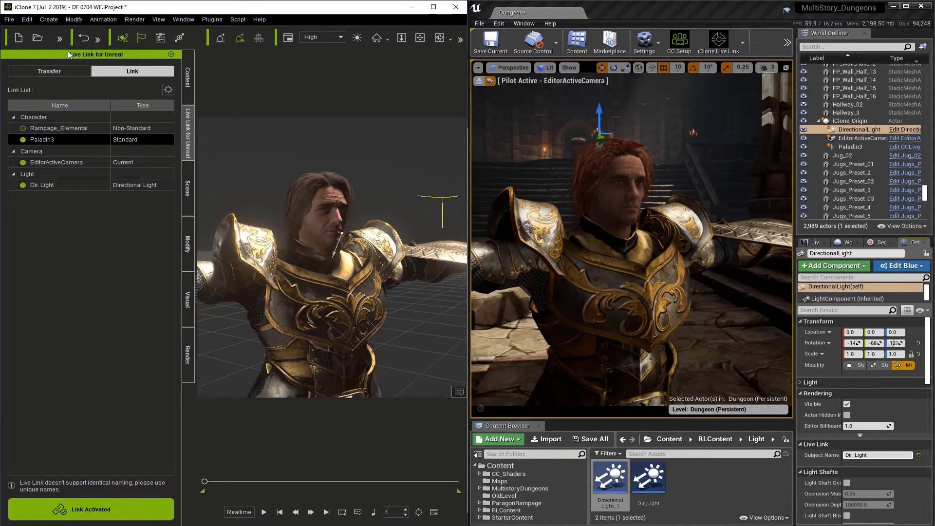
Create a point light in iClone and move it down beside the paladin's chest.
click(54, 22)
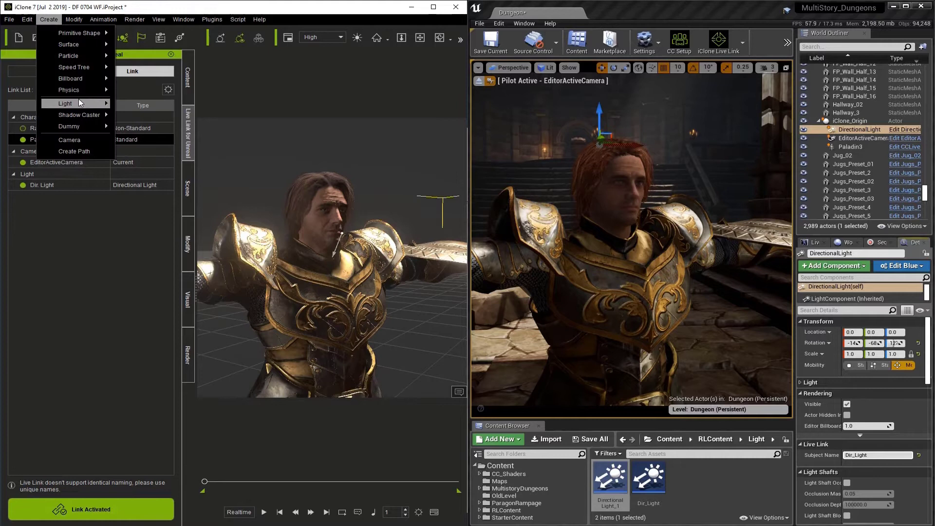
mouse_move(79, 101)
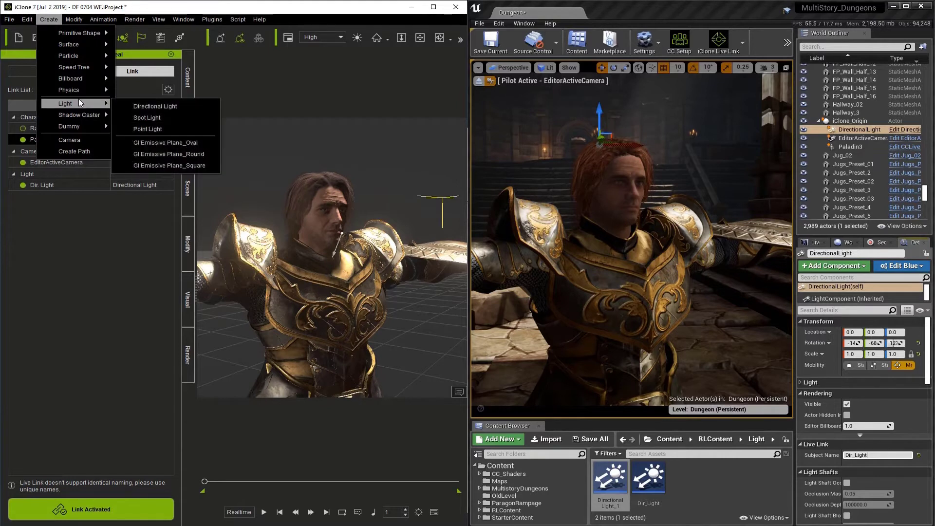
click(148, 129)
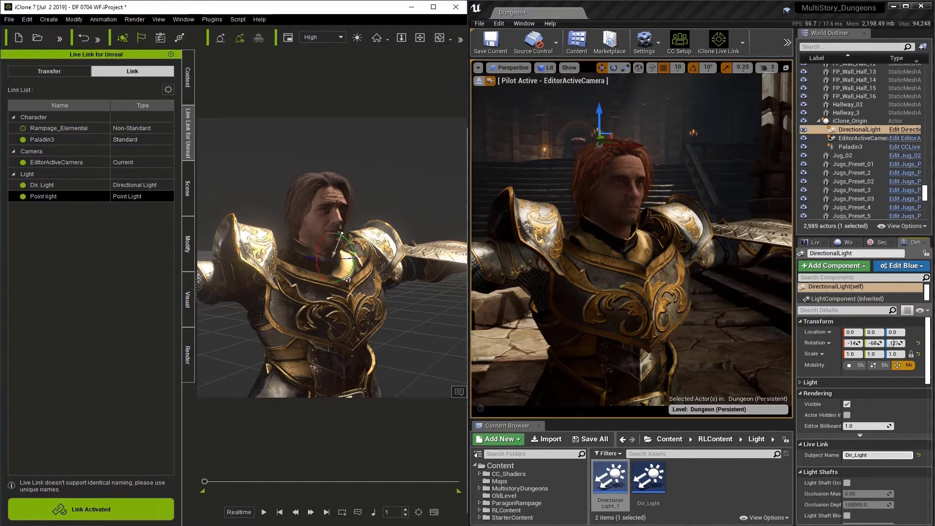
key(w)
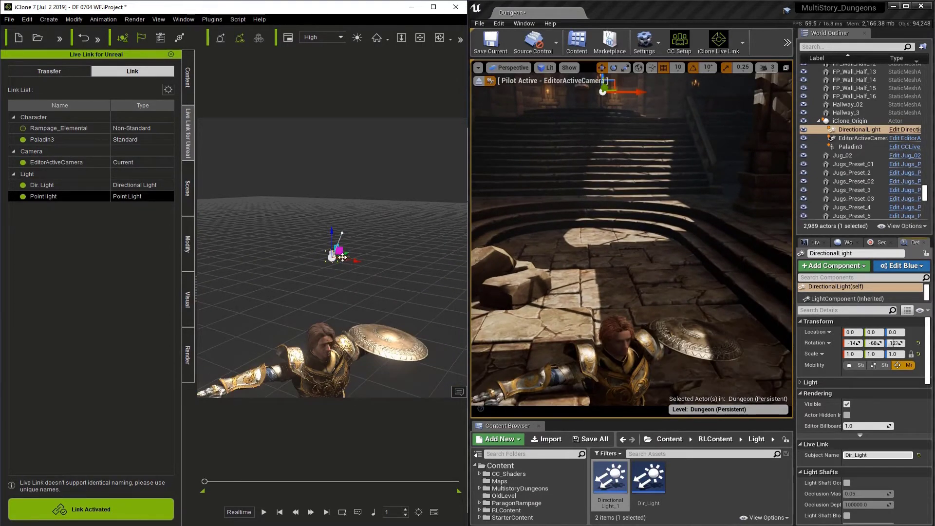
drag(342, 257, 340, 374)
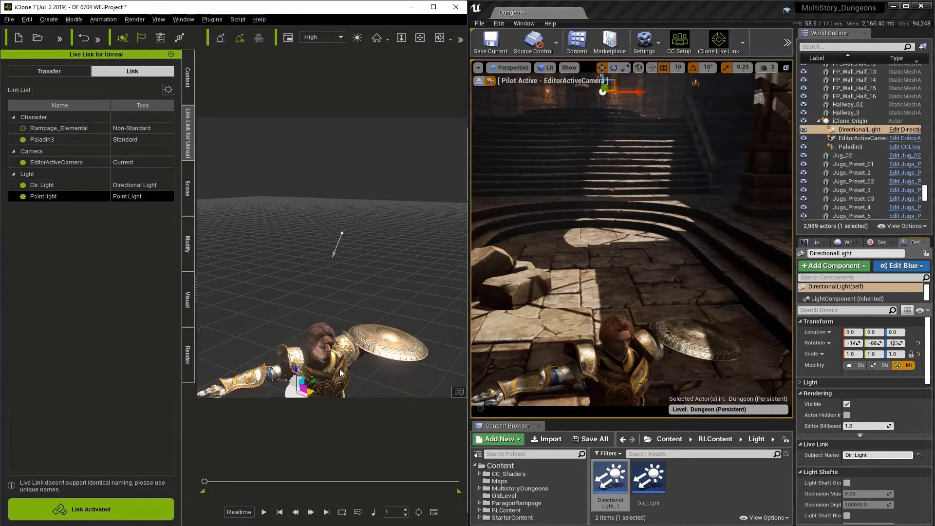
Raise the point light in iClone to the paladin's shoulder, beside his head.
click(328, 360)
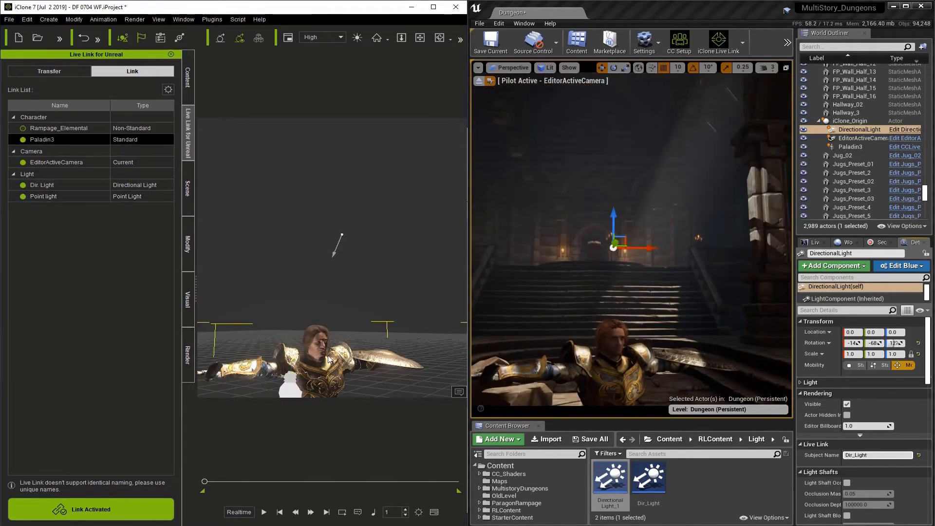
scroll(328, 360, up, 5)
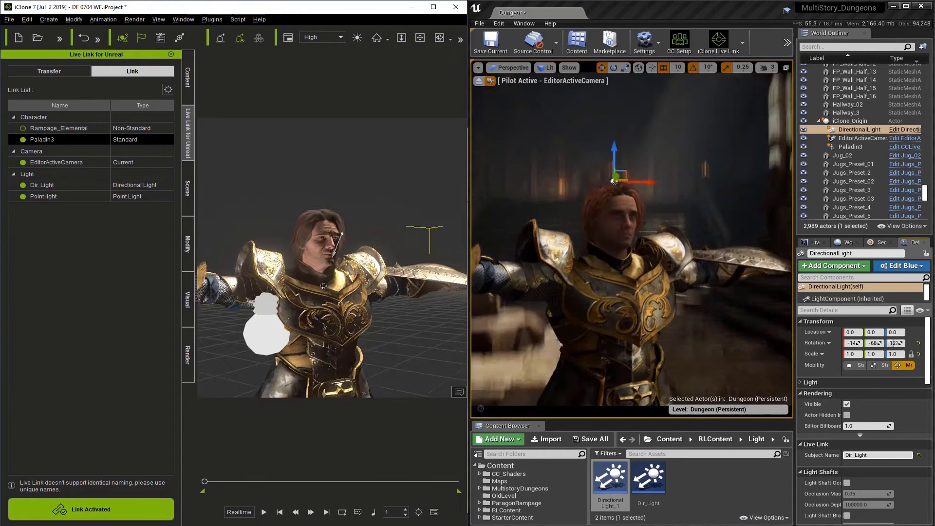
click(271, 349)
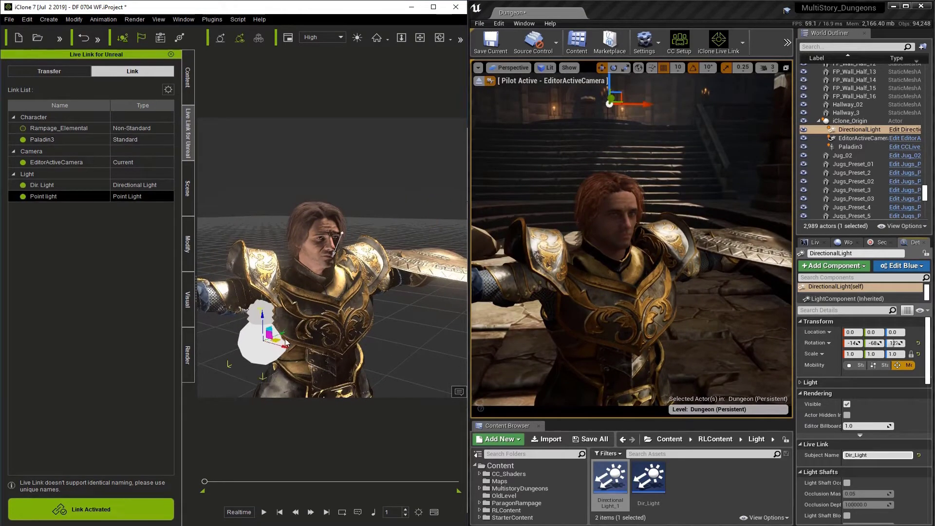
drag(286, 343, 286, 277)
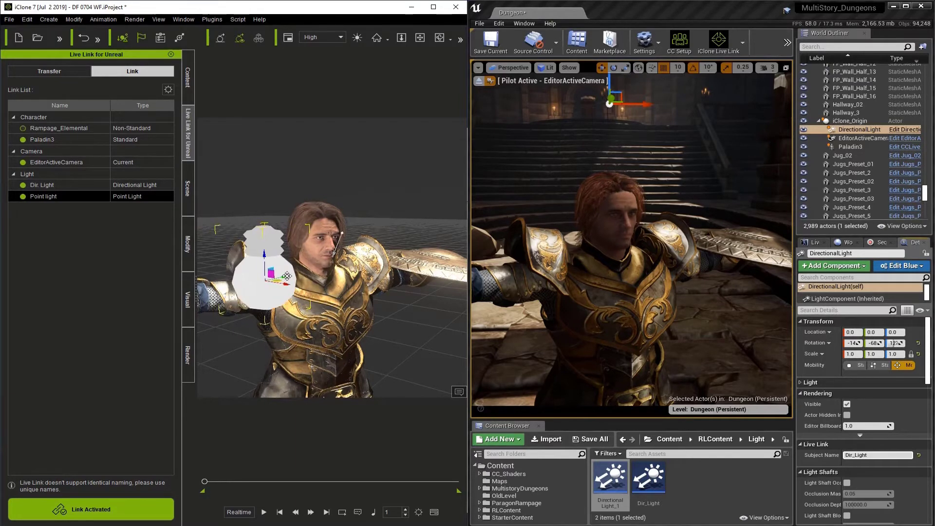
scroll(305, 252, up, 3)
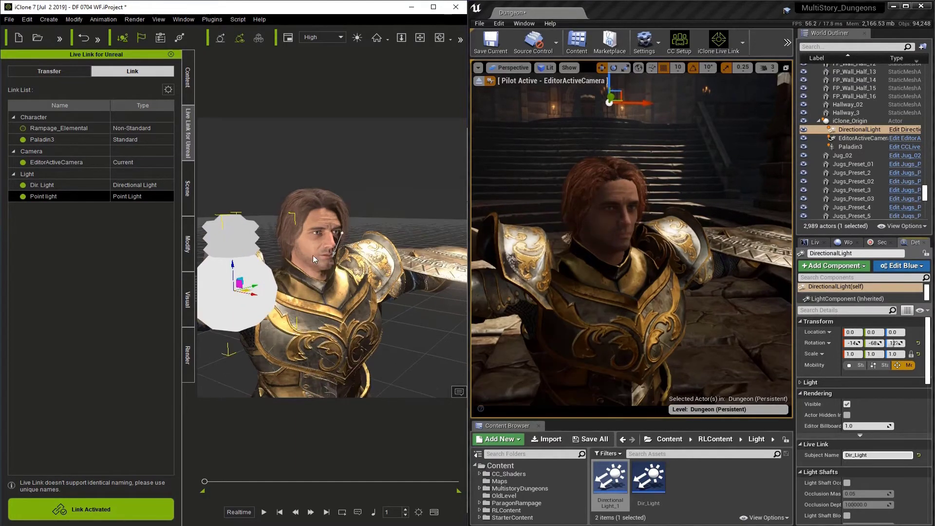
mouse_move(313, 255)
right_down()
mouse_move(314, 247)
mouse_move(318, 255)
right_up()
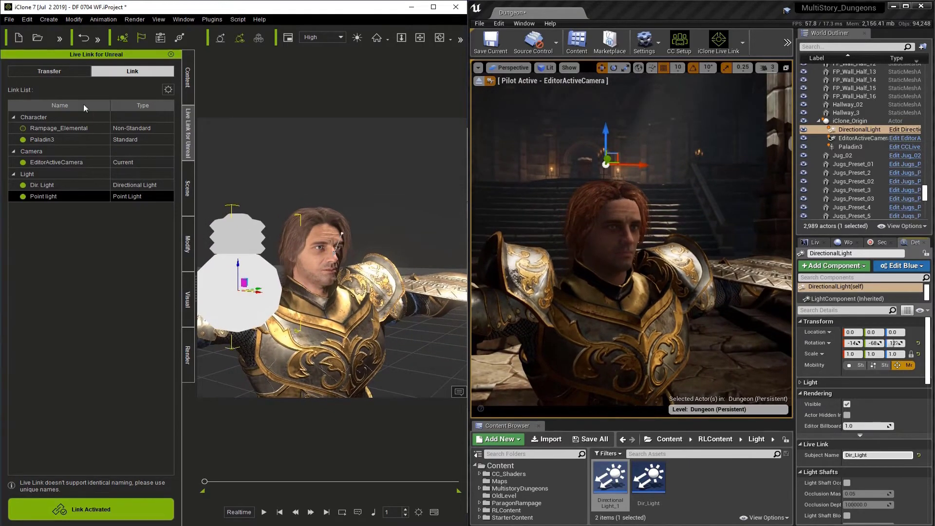
Transfer only Point light from iClone to Unreal, excluding Dir. Light, and select the transferred Point_light actor.
click(66, 73)
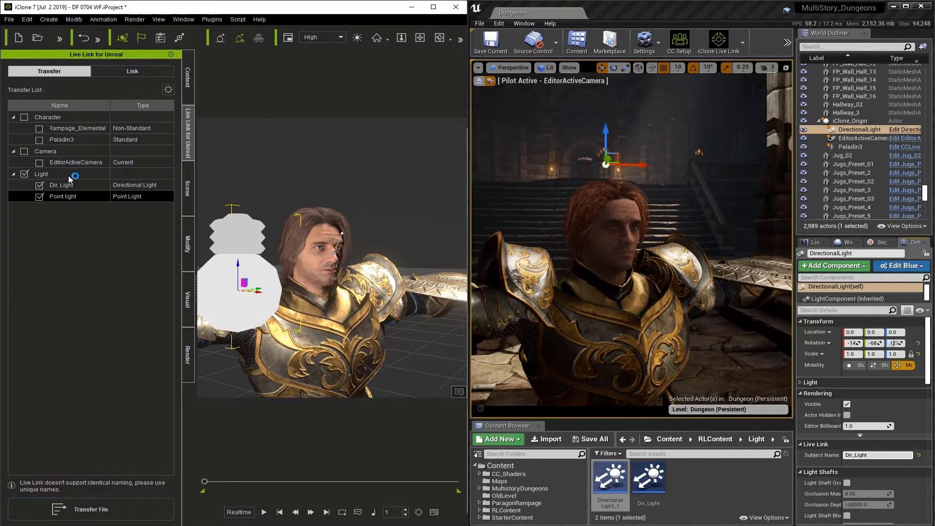
click(40, 186)
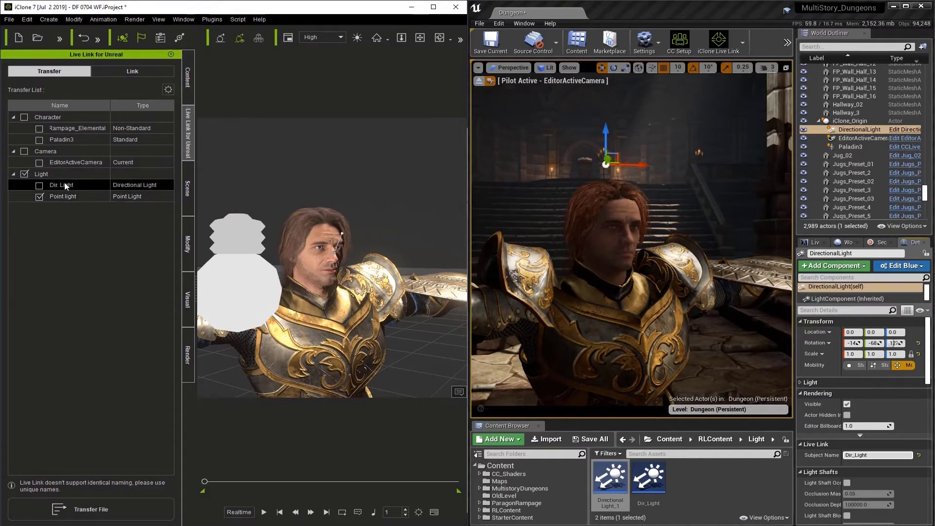
click(77, 195)
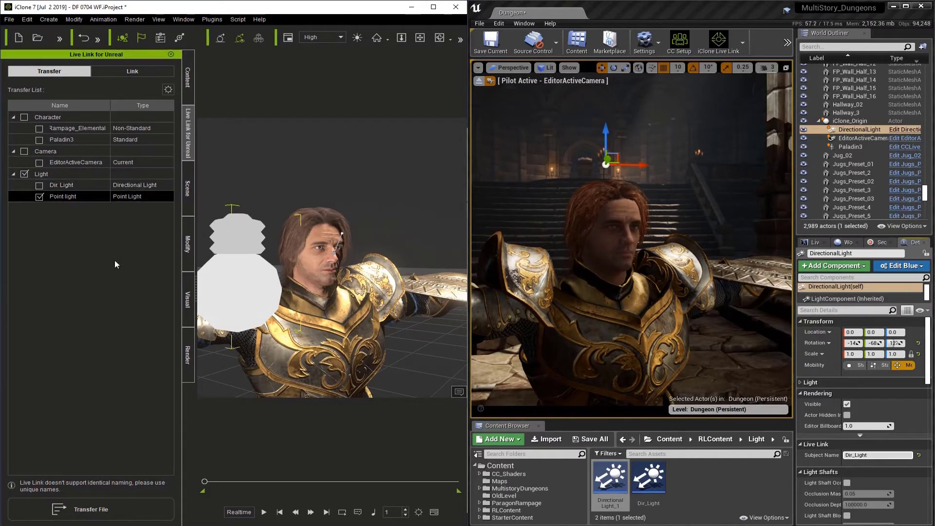
click(91, 509)
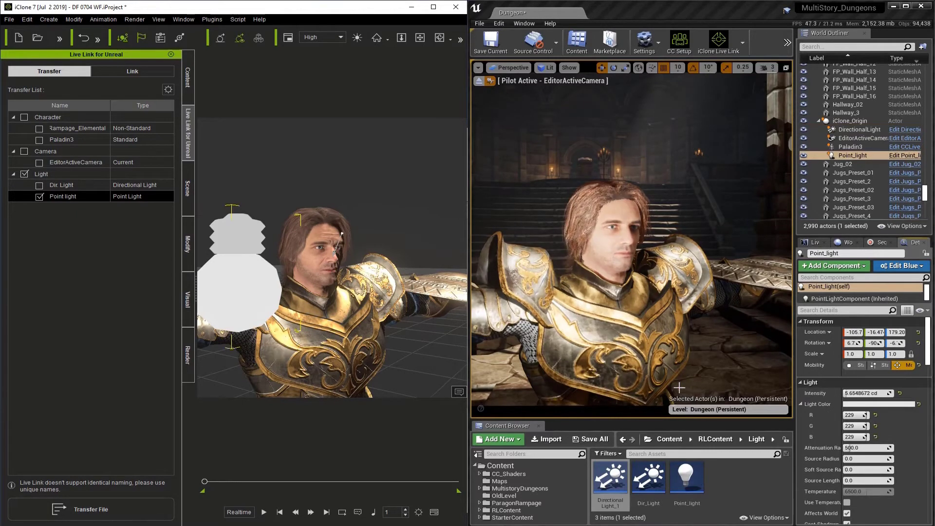
click(697, 473)
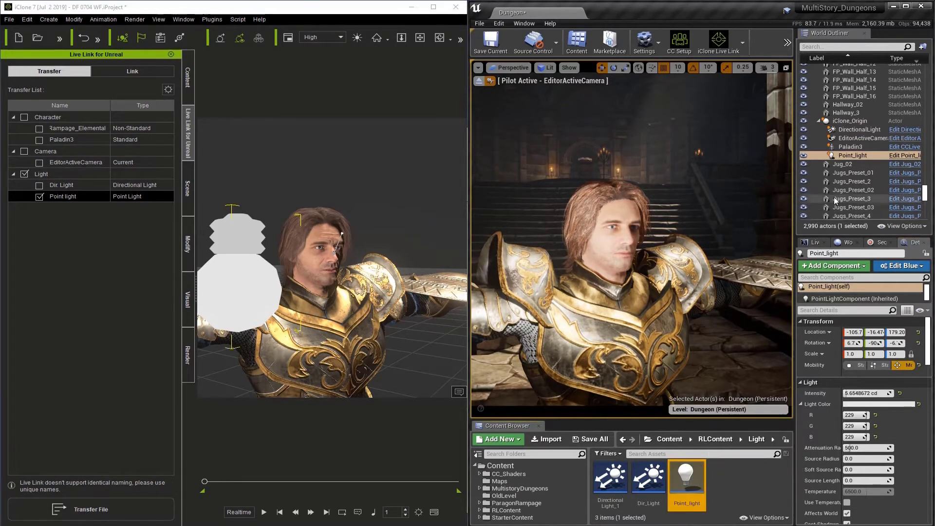
click(860, 156)
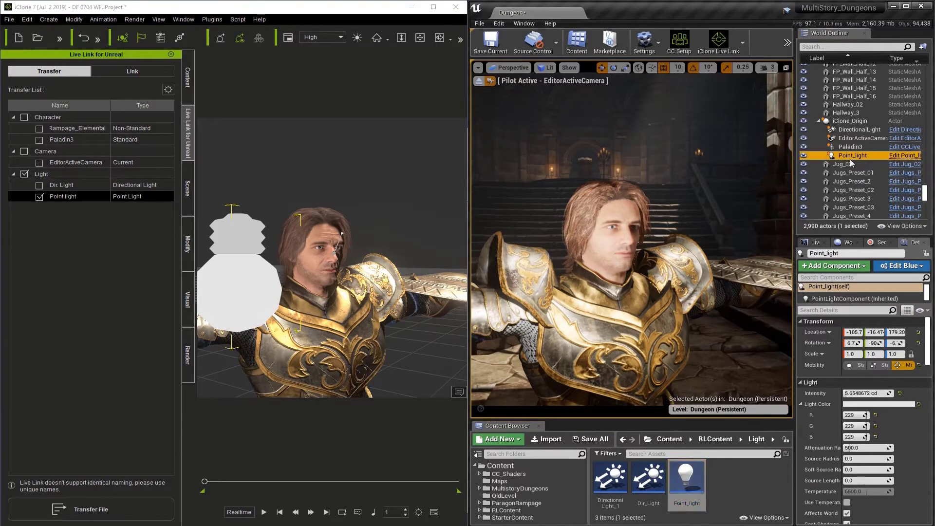
Switch iClone's point light off and on again, and set its multiplier to 0.50.
click(250, 285)
click(188, 250)
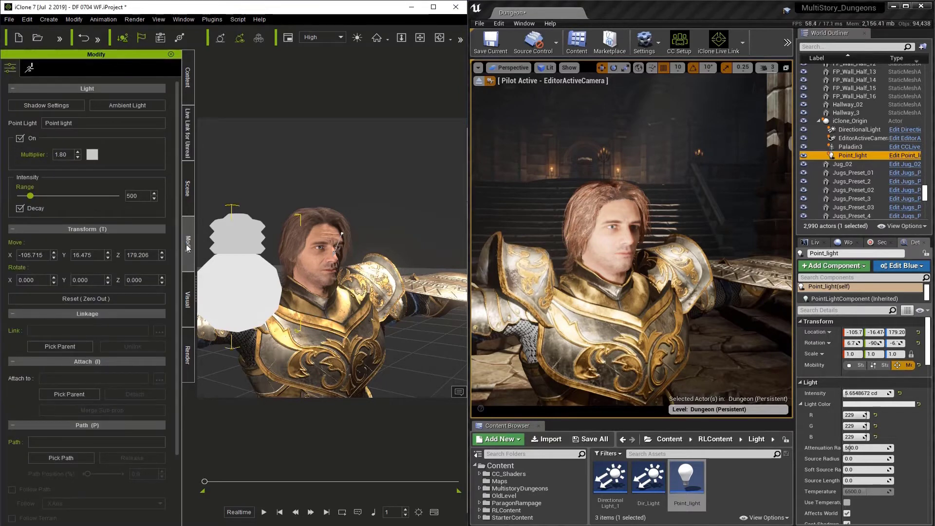
click(22, 136)
click(22, 137)
key(Return)
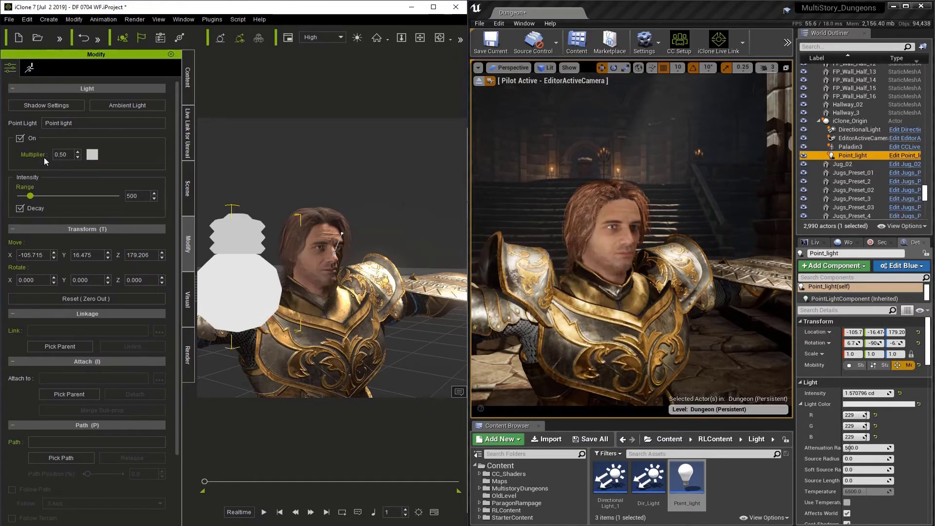
Try pale blue #95bdc8 and a pale yellow as the point light's colour in iClone.
click(92, 155)
drag(254, 237, 269, 252)
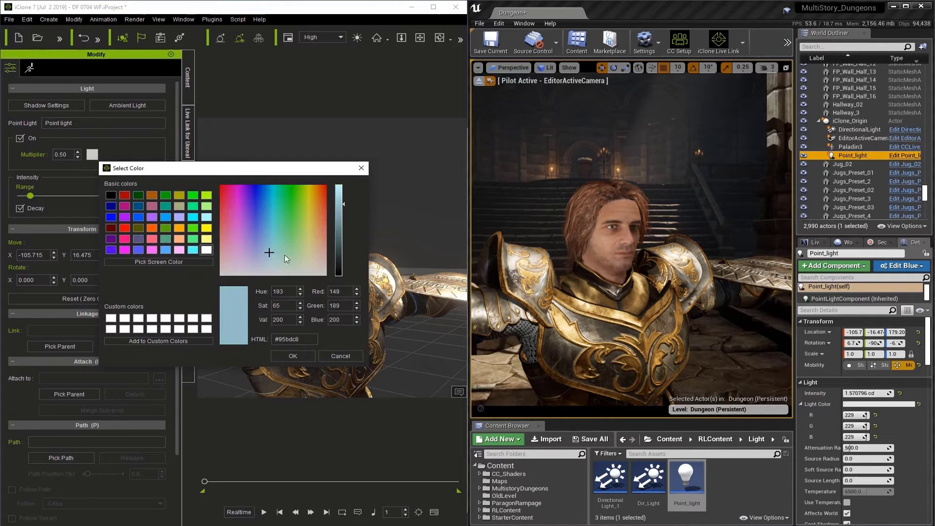
click(293, 356)
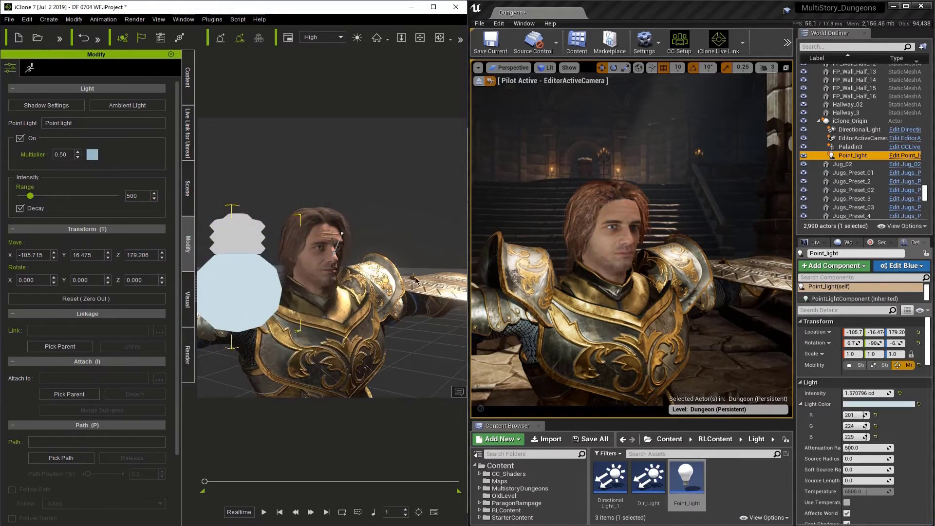
click(92, 154)
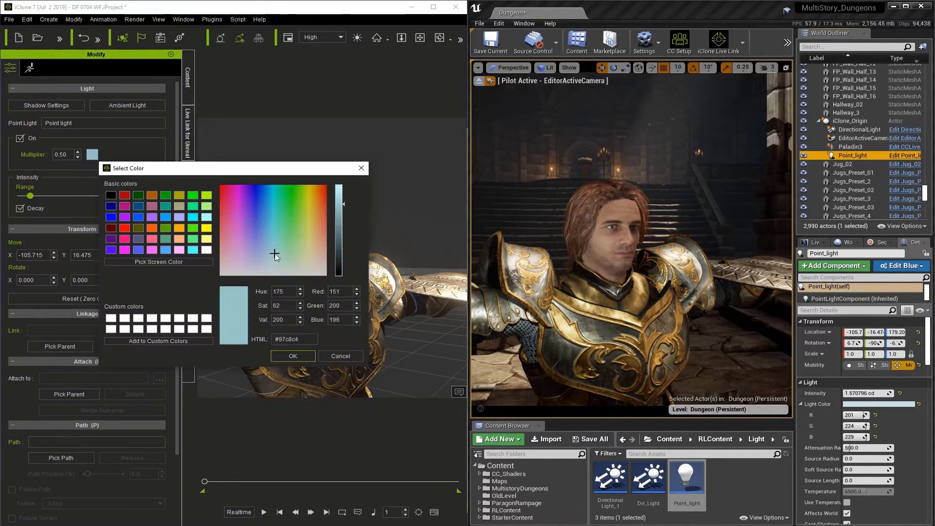
click(309, 261)
click(292, 356)
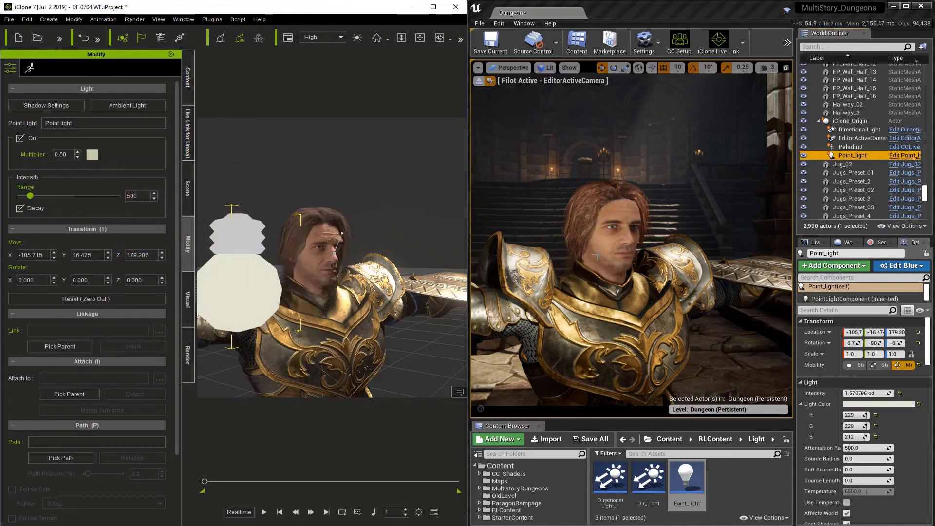
Set the point light's colour in iClone to a pale pink.
click(93, 155)
click(330, 263)
click(293, 356)
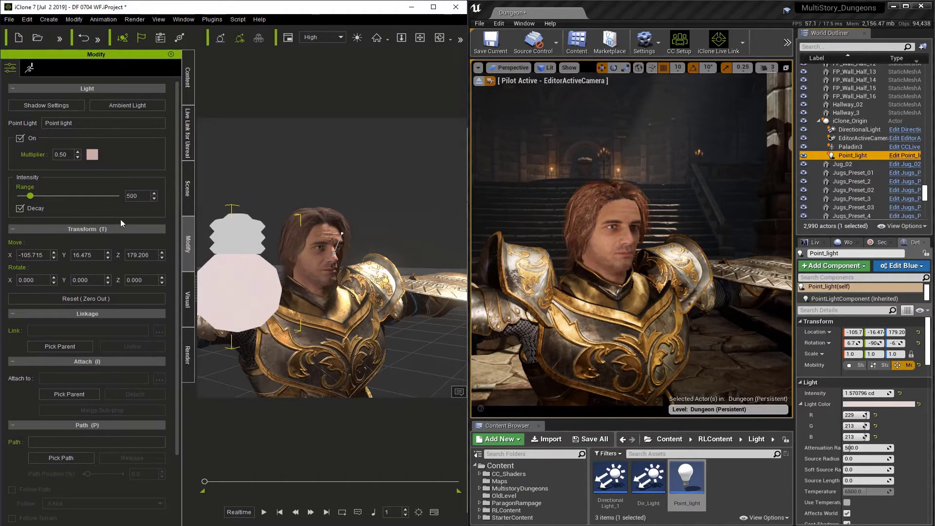
Try ranges of 155, 90 and 50 on iClone's point light, ending with a range of 60.
drag(30, 197, 25, 195)
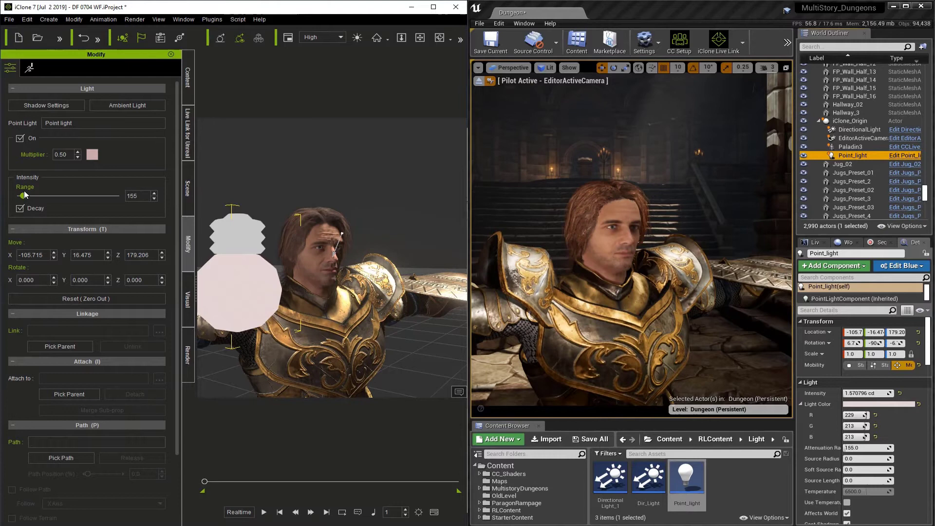
double_click(126, 196)
text(90)
key(Return)
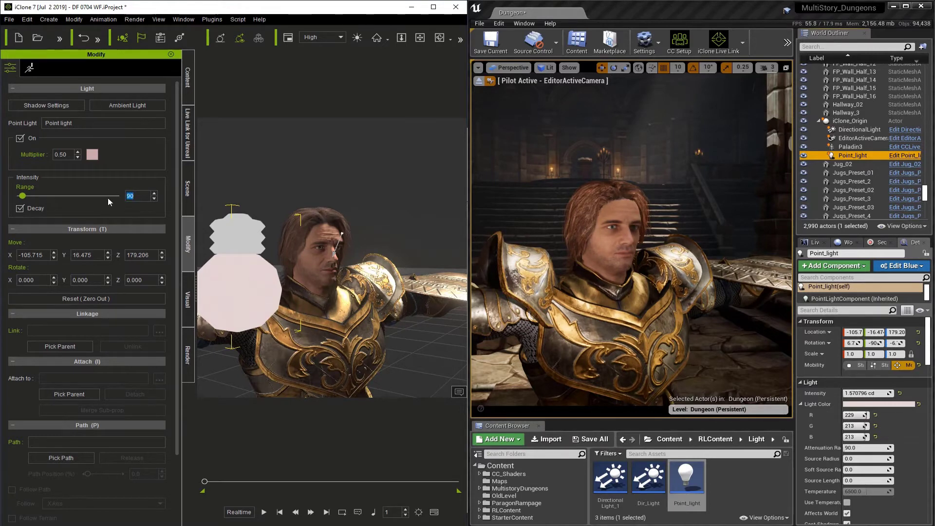
text(50)
key(Return)
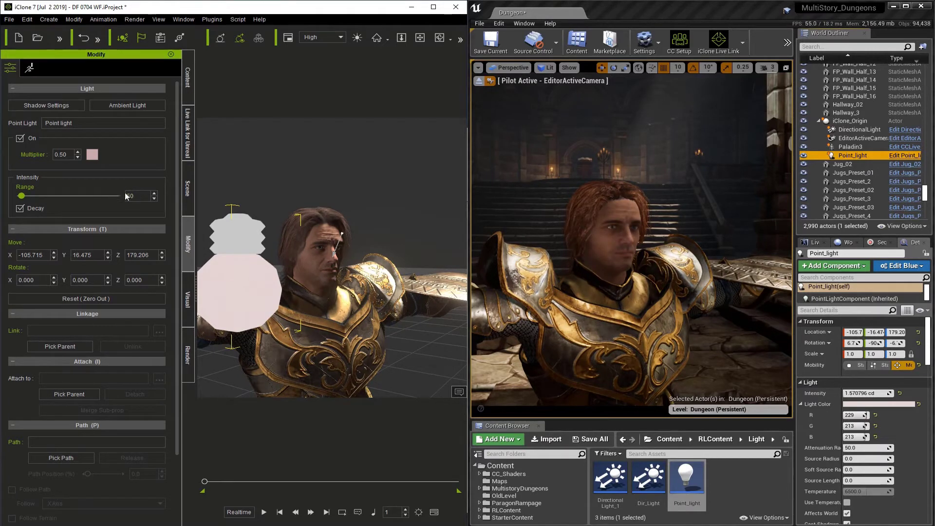
text(60)
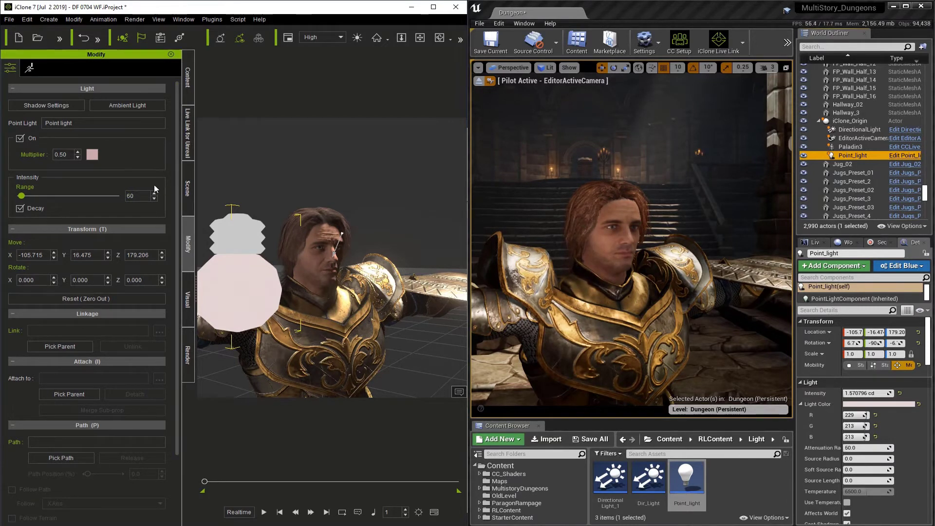
double_click(139, 197)
Show the advanced light properties of Unreal's Point_light actor and disable Use Inverse Squared Falloff.
click(890, 438)
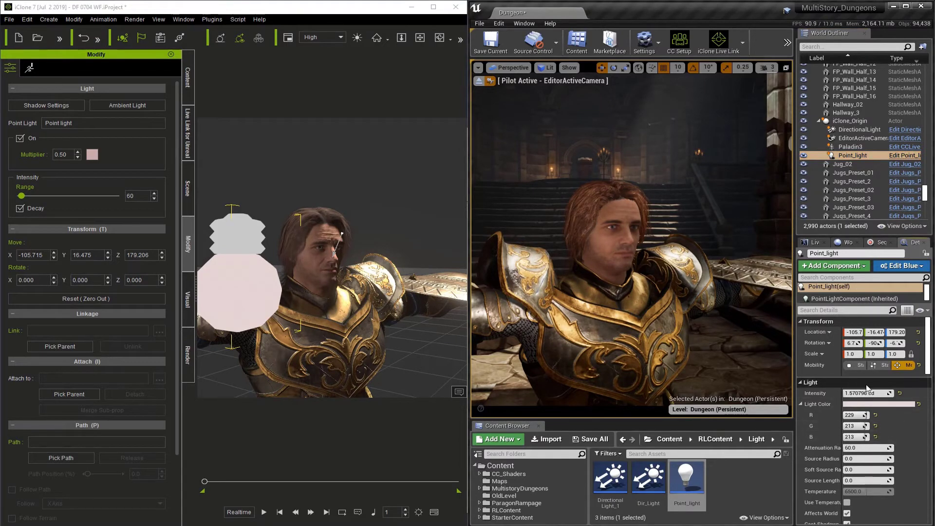
click(838, 157)
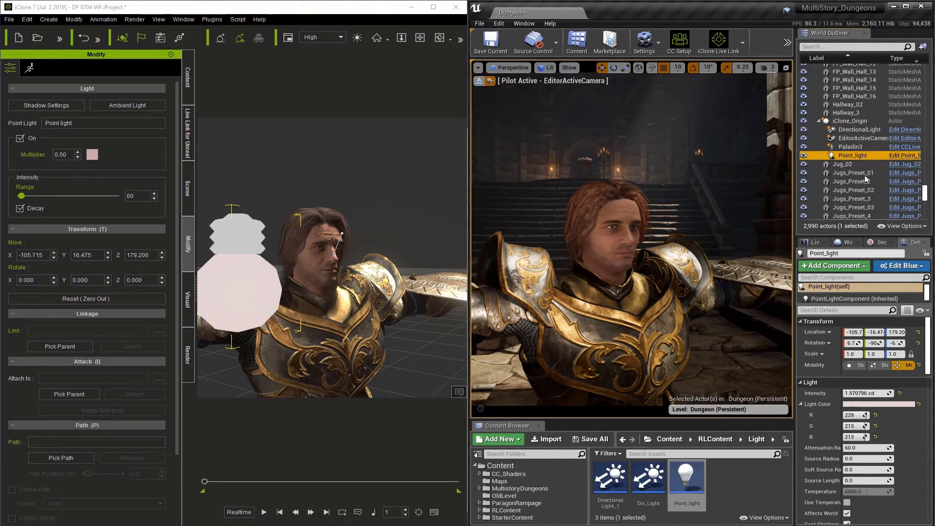
scroll(890, 410, down, 3)
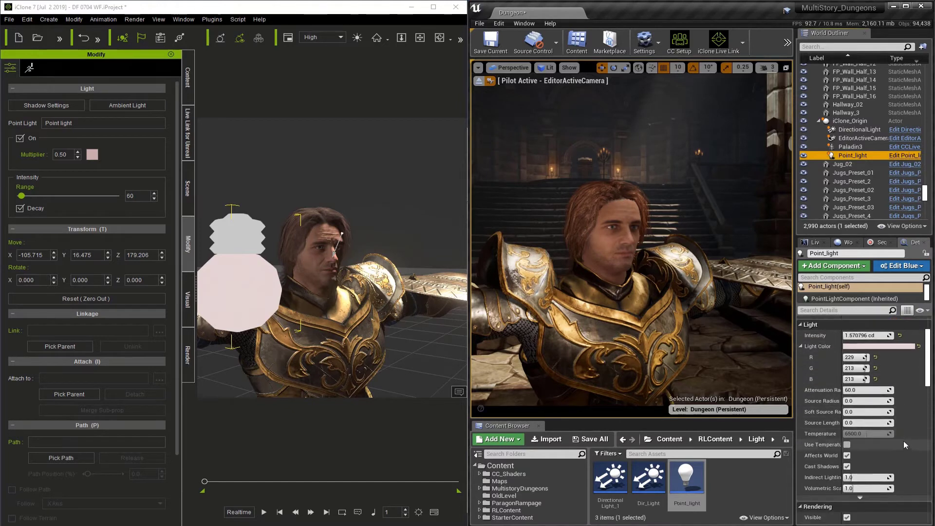
click(873, 497)
scroll(897, 446, down, 4)
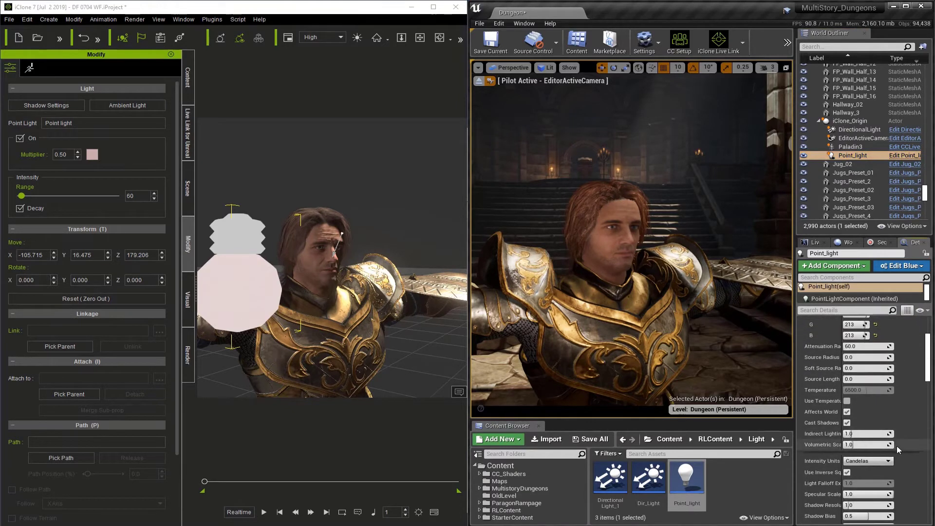
scroll(900, 449, down, 1)
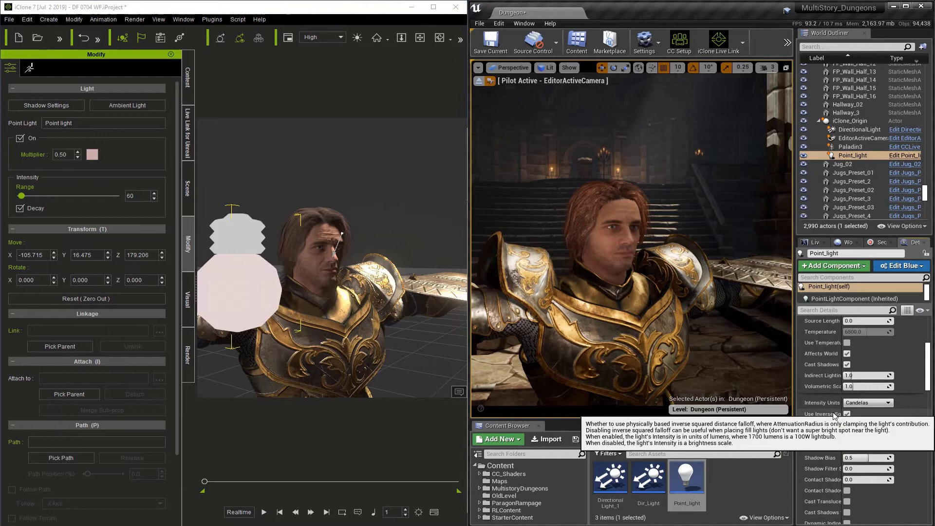
drag(840, 407, 876, 404)
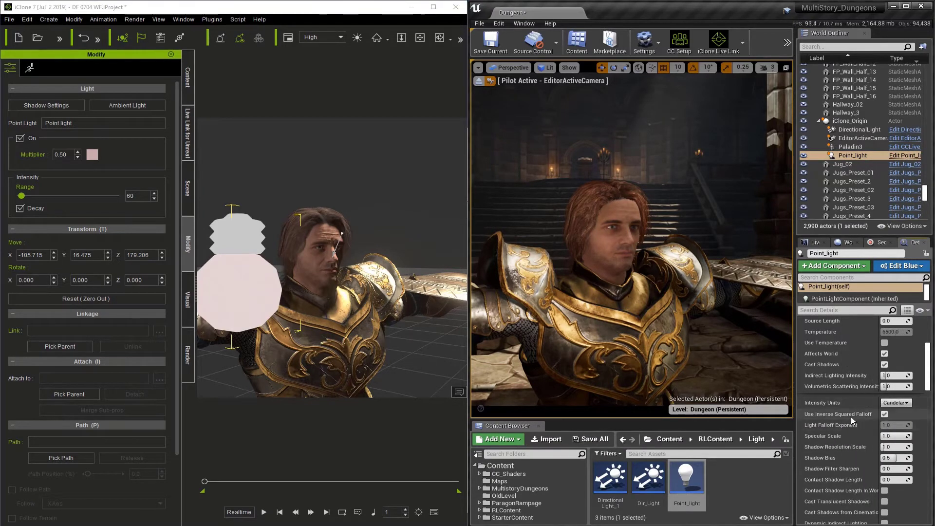
click(885, 415)
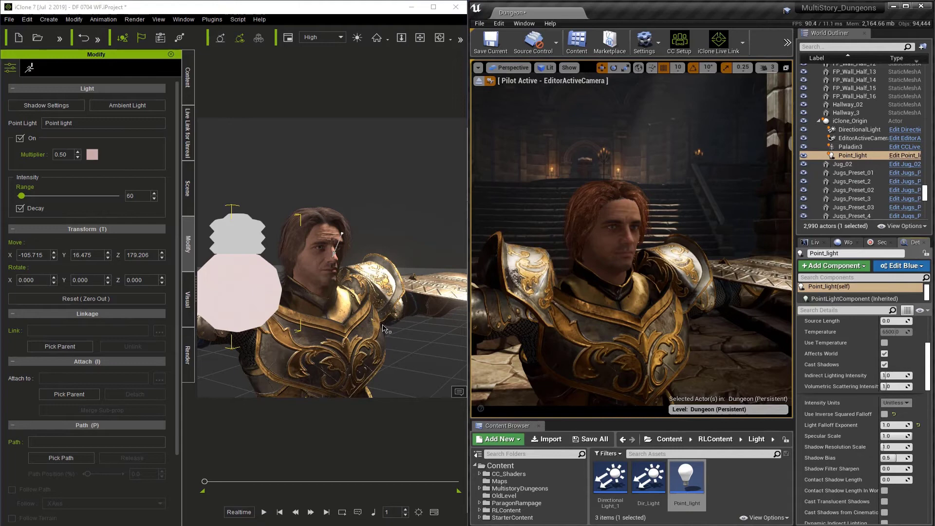
Set the point light's range in iClone to about 1057 and its multiplier to 2.00.
scroll(379, 330, down, 8)
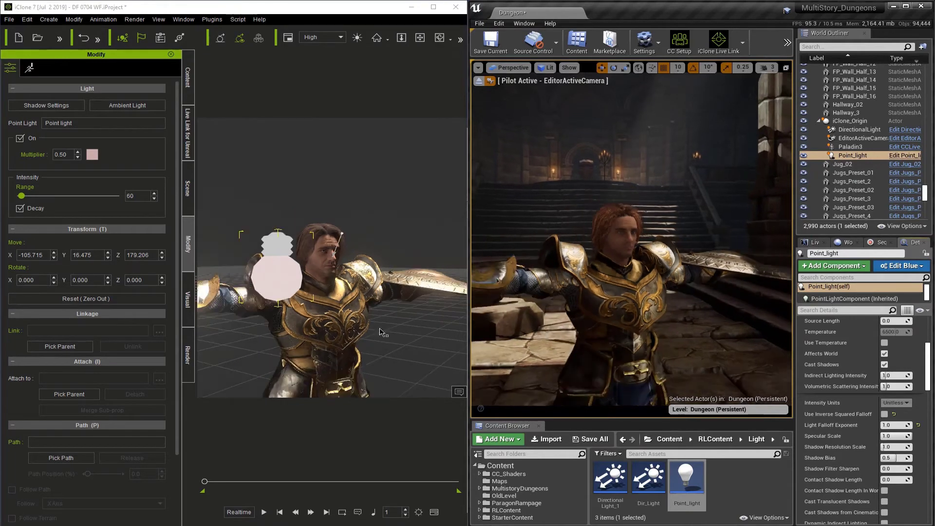
right_drag(367, 349, 374, 285)
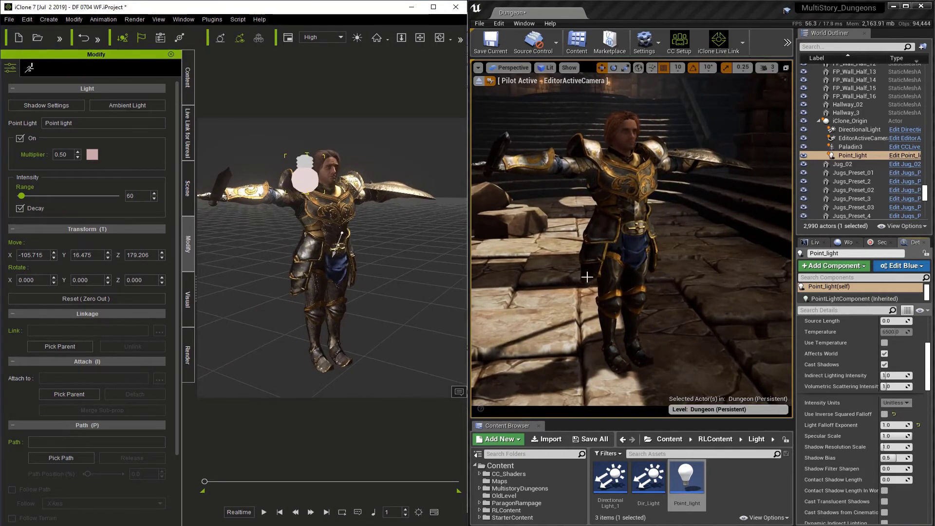
right_drag(363, 261, 366, 259)
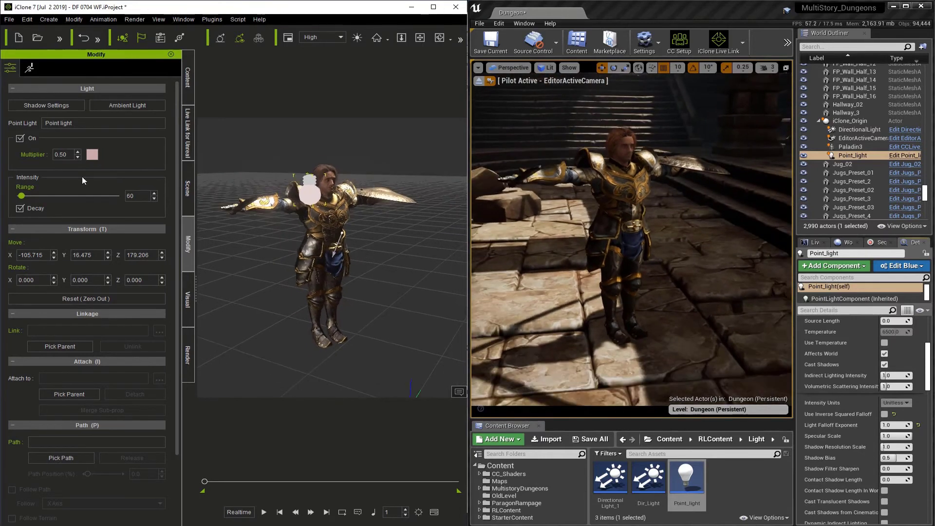
drag(21, 195, 42, 189)
drag(64, 156, 23, 157)
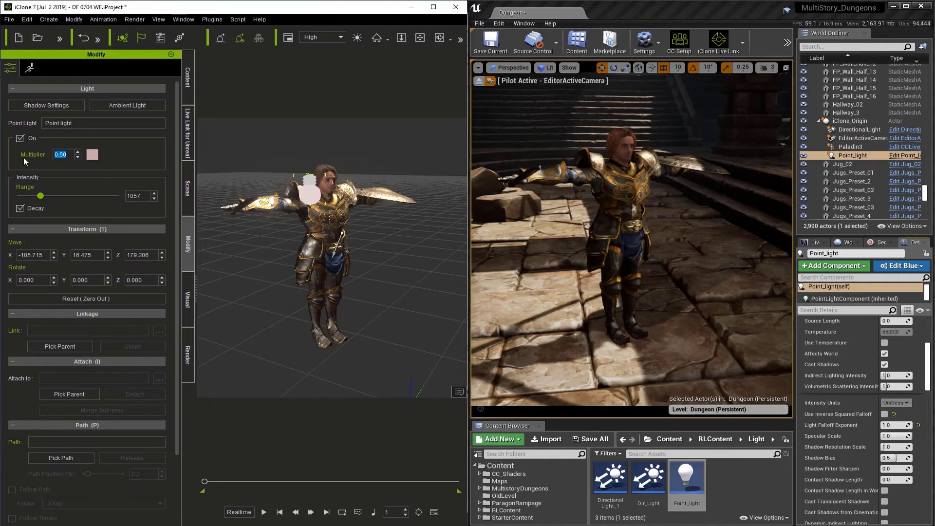
text(2.)
key(Return)
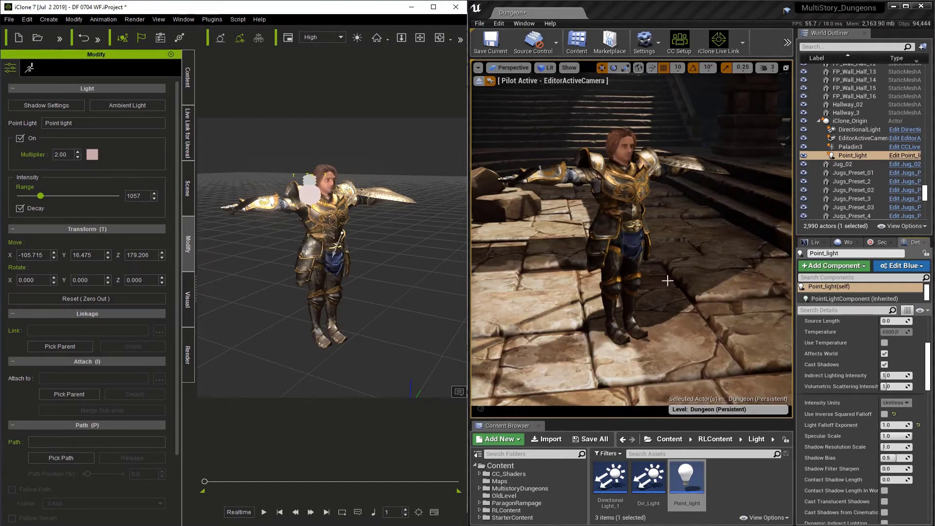
Move the point light above and beside the knight, to about X -79, Y -37, Z 231.
drag(313, 193, 302, 115)
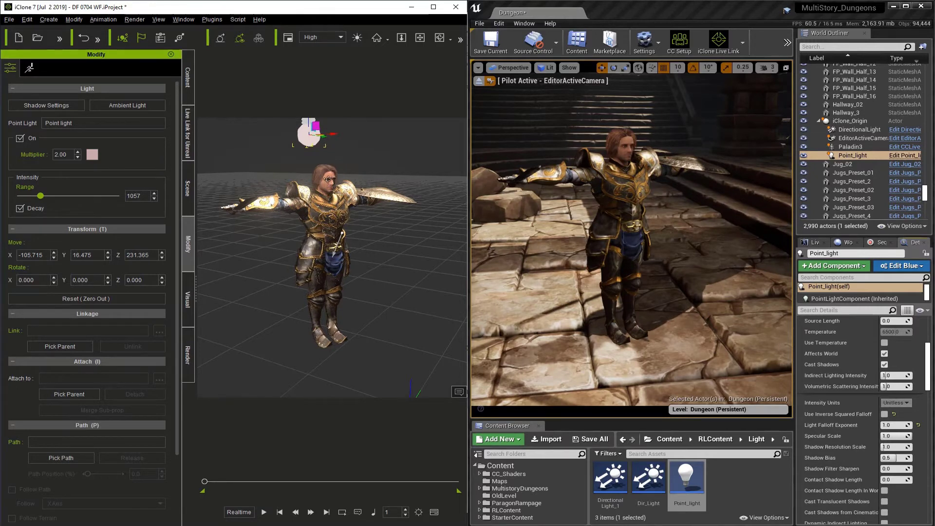
right_drag(323, 138, 328, 217)
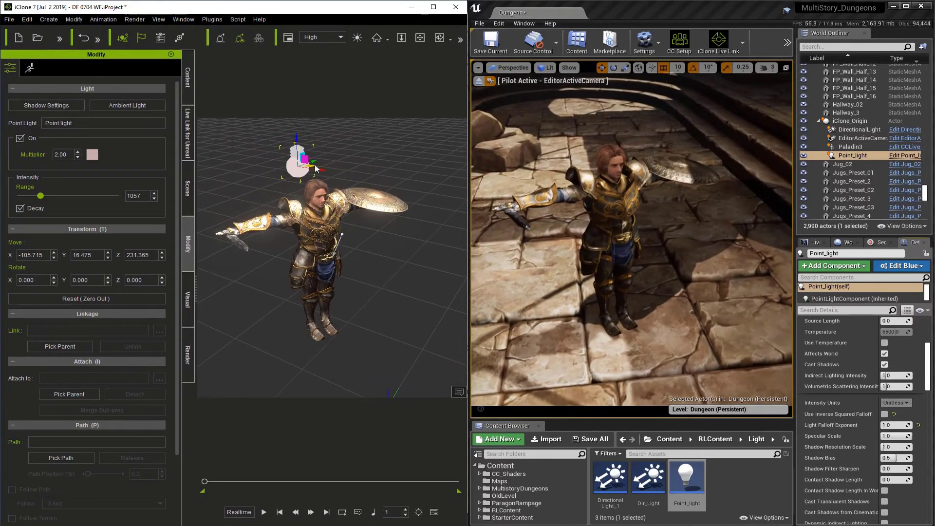
drag(312, 165, 300, 183)
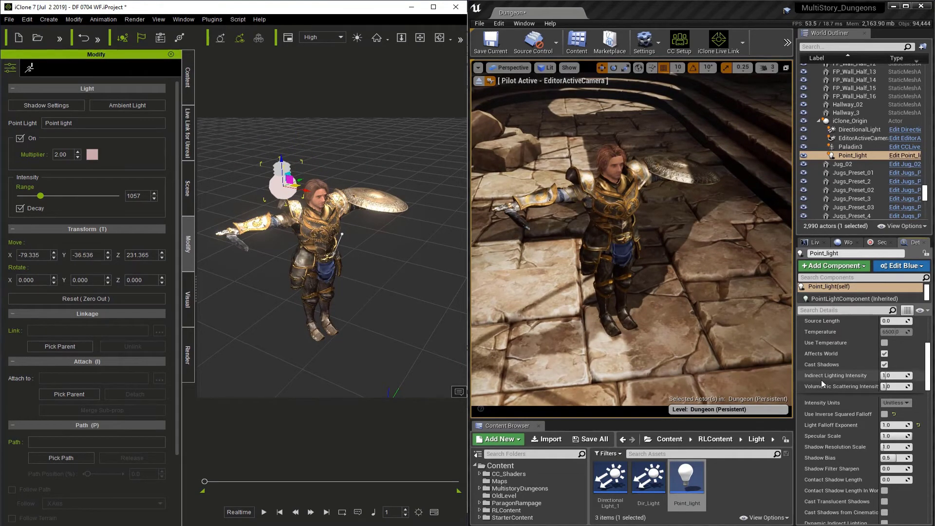
Toggle Cast Dynamic Shadows on Unreal's Point_light actor to compare the shadows, leaving it disabled.
scroll(847, 425, down, 1)
scroll(846, 425, down, 9)
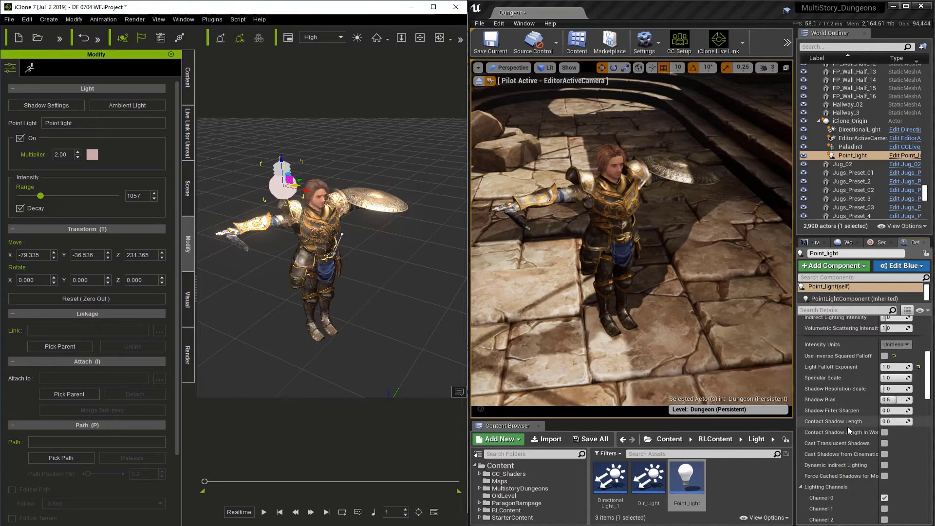
scroll(866, 459, down, 1)
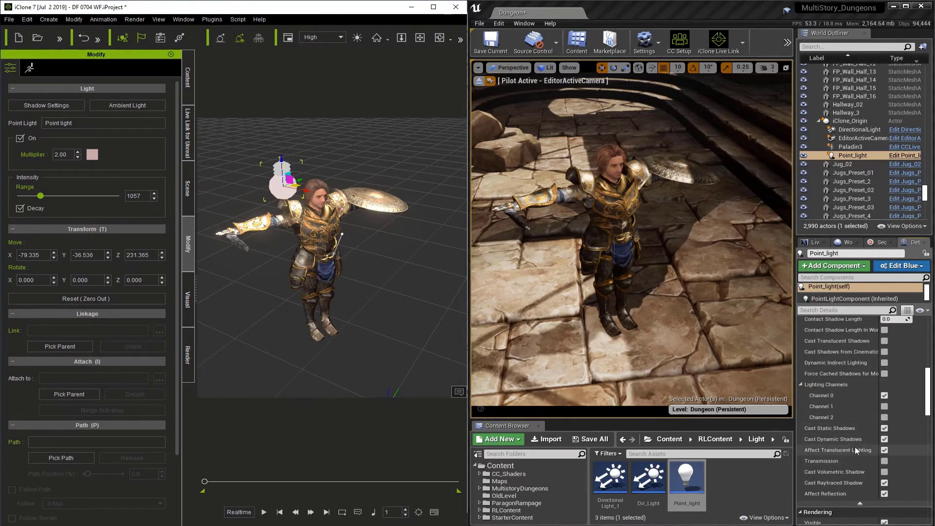
click(885, 439)
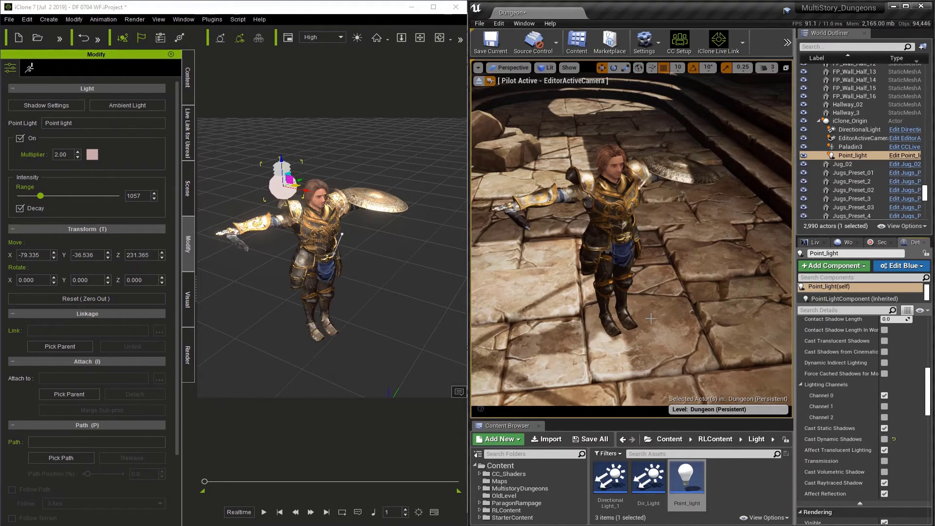
click(884, 440)
click(884, 440)
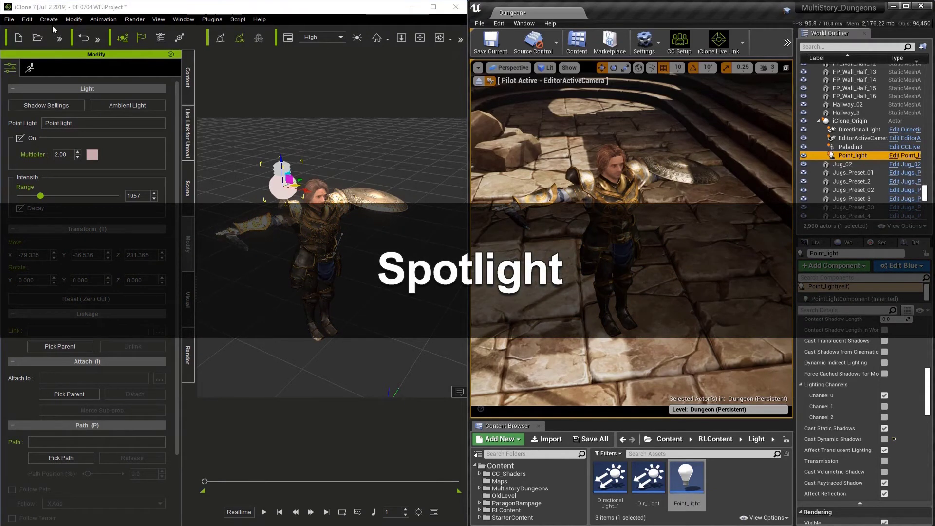
Create a spot light in iClone and zero out its position and rotation.
click(50, 20)
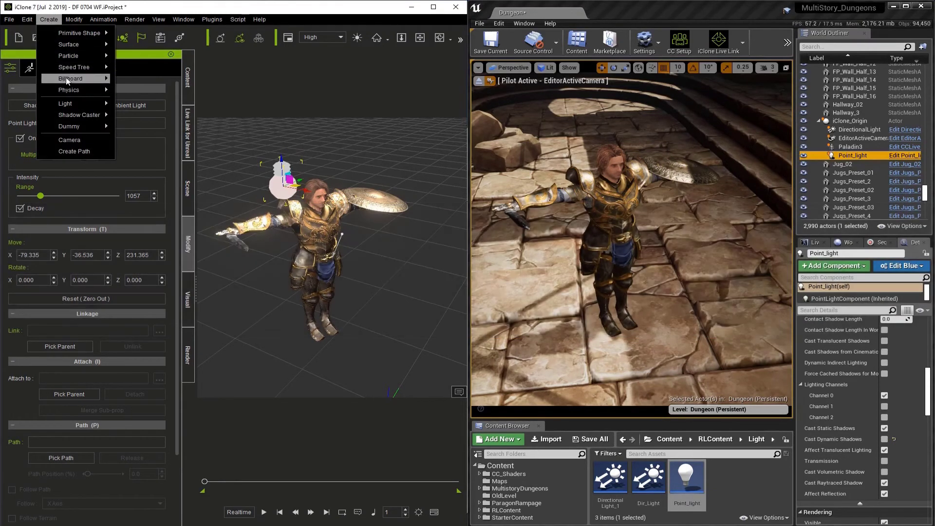
mouse_move(94, 105)
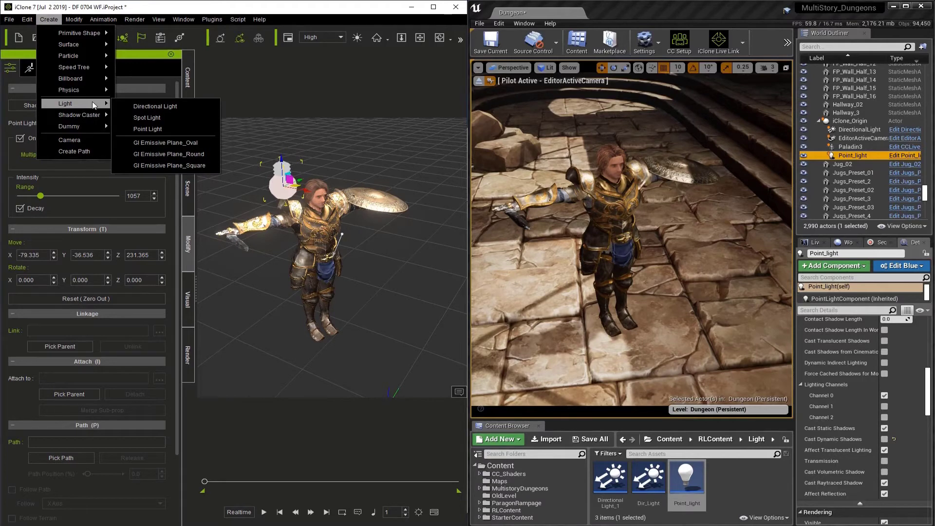
click(139, 118)
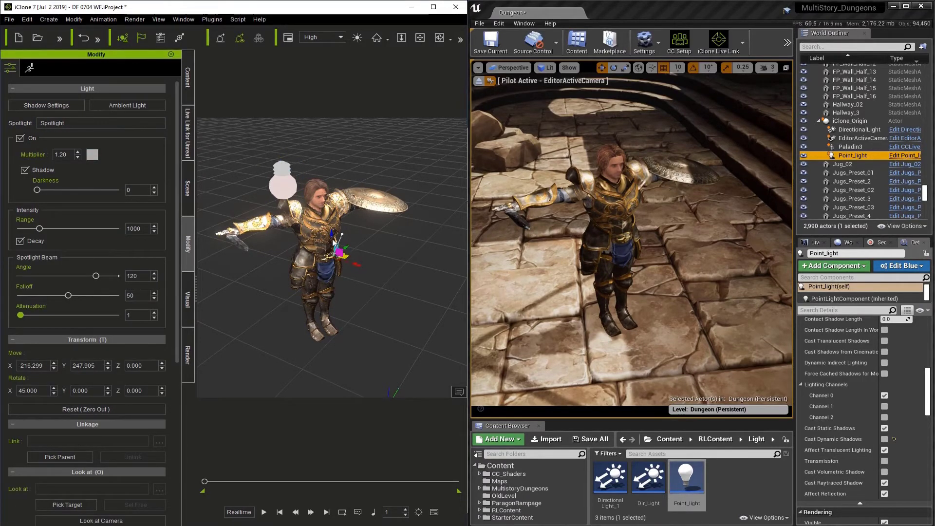
click(89, 410)
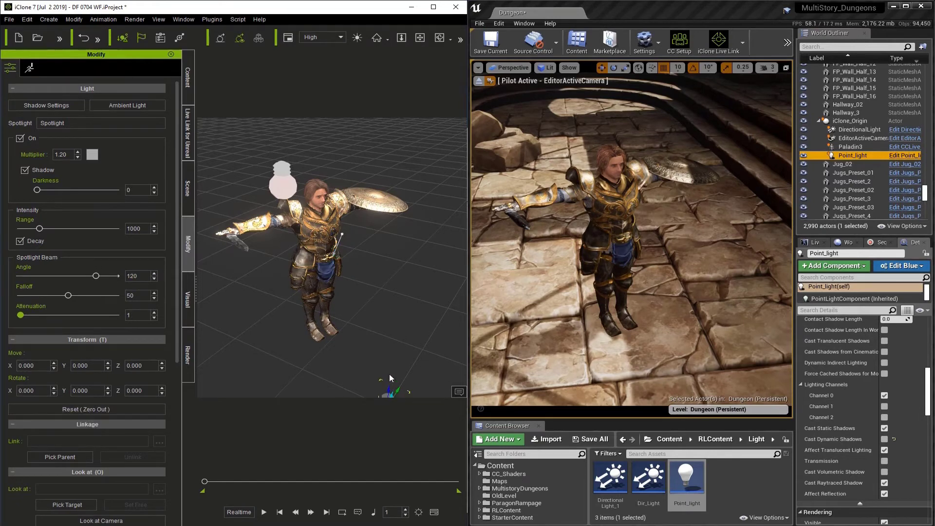
Raise the spotlight above the knight's head, to about X -109, Y 64, Z 261.
right_drag(390, 378, 380, 395)
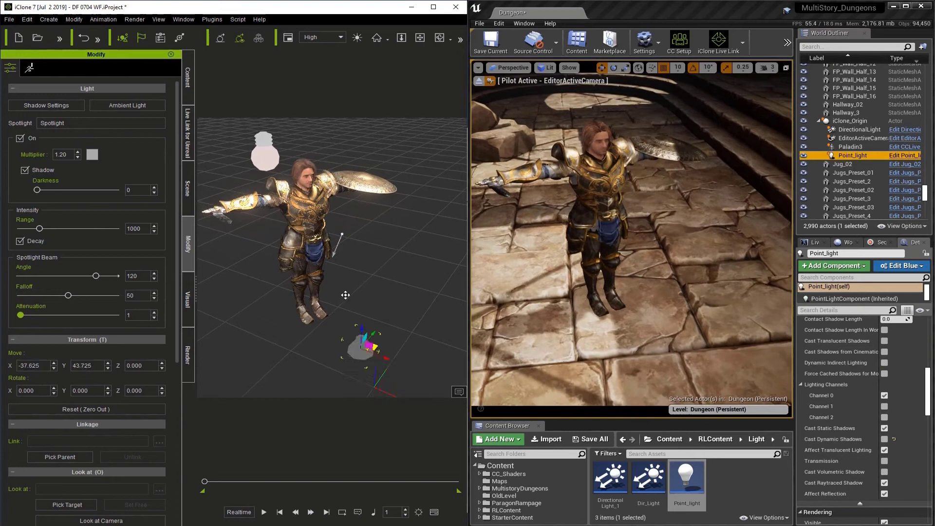
drag(346, 295, 301, 63)
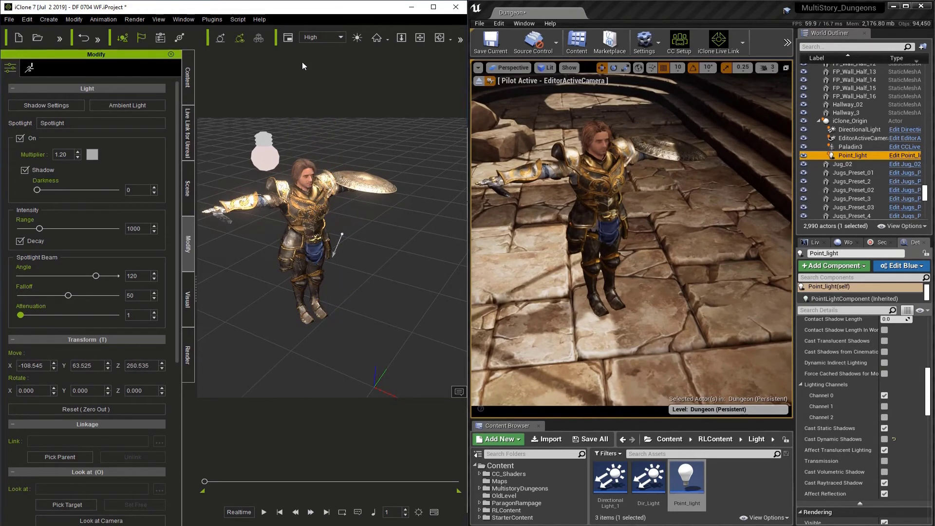
middle_drag(337, 147, 299, 225)
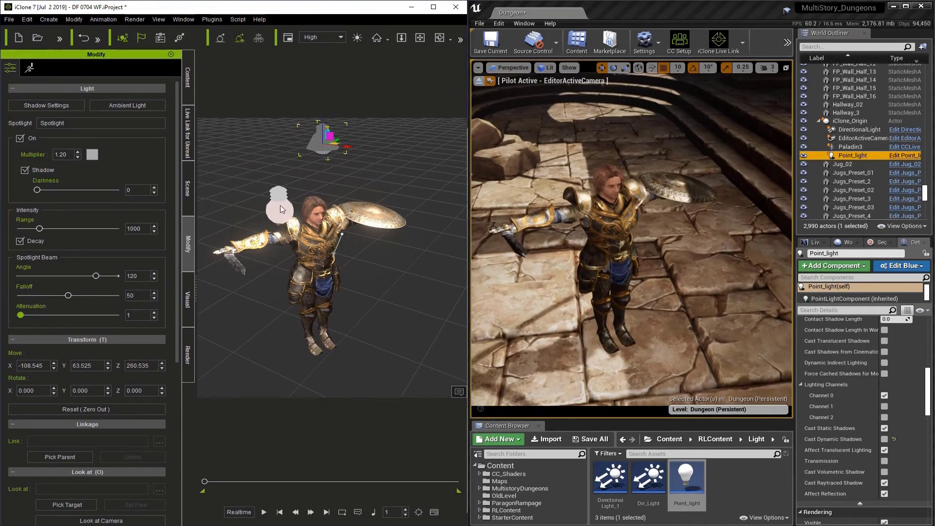
Turn off and hide iClone's directional light and point light.
click(280, 205)
click(189, 190)
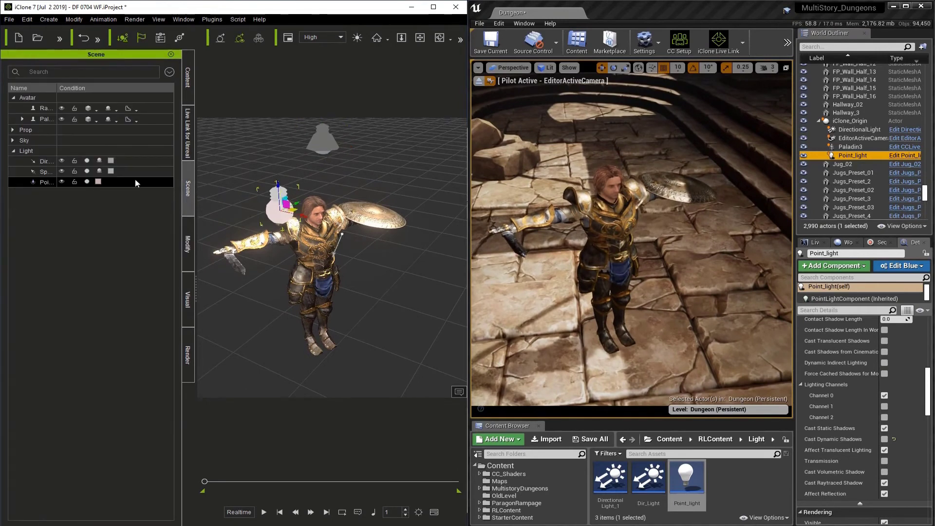
click(87, 160)
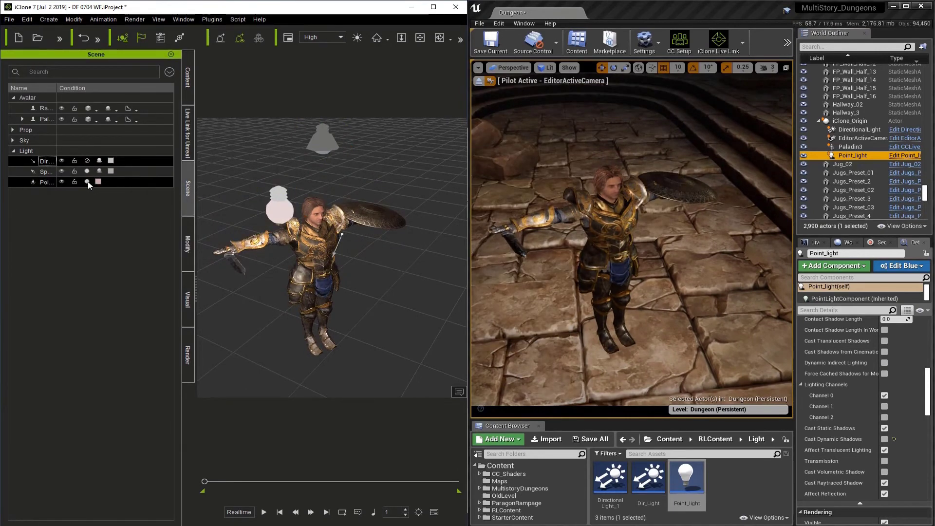
click(87, 182)
click(62, 182)
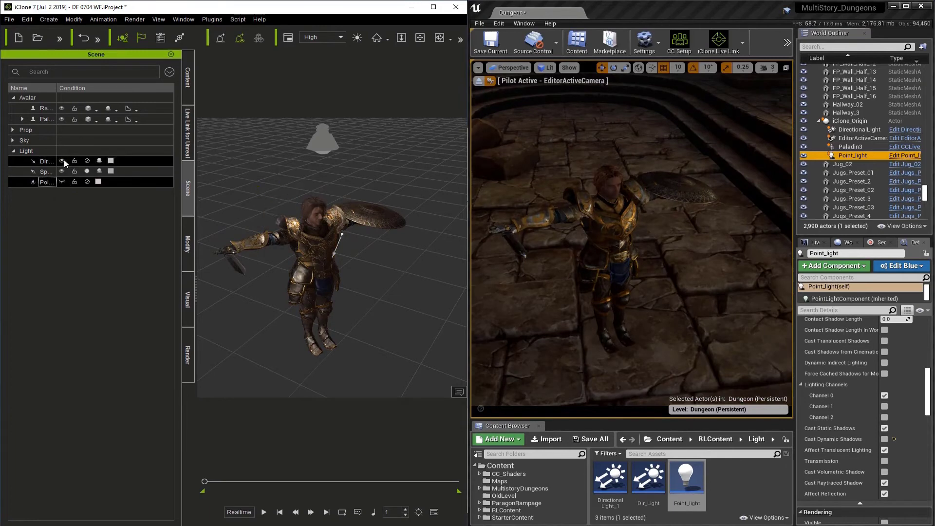
click(62, 161)
Transfer only the iClone Spotlight to Unreal through Live Link, excluding the point light from the transfer.
click(139, 171)
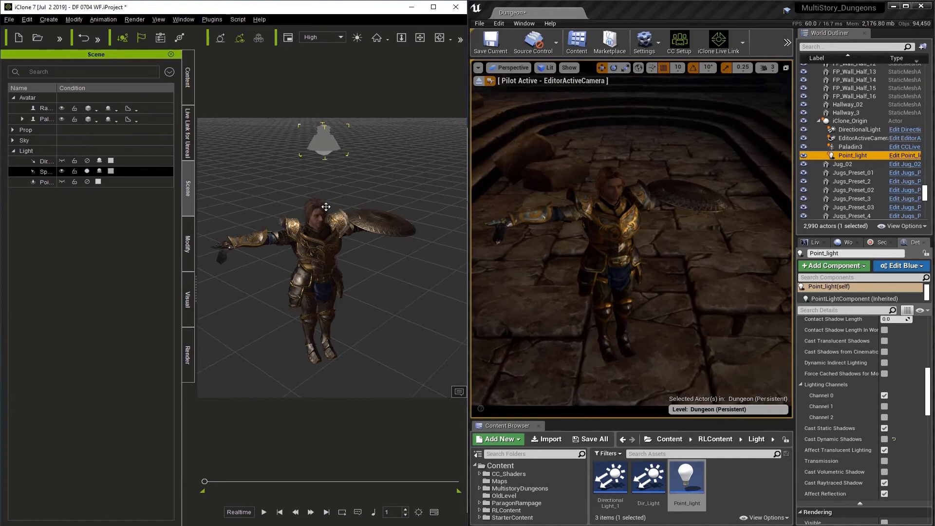
click(188, 137)
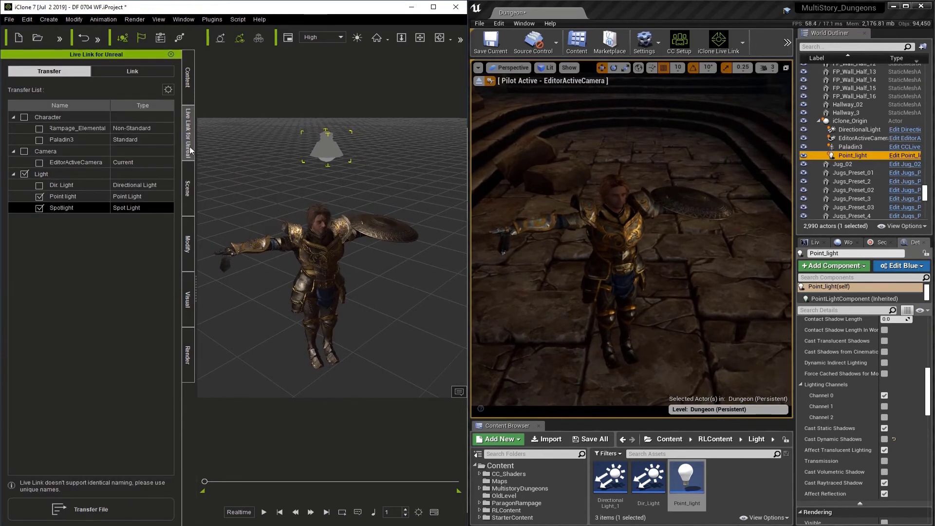
click(40, 197)
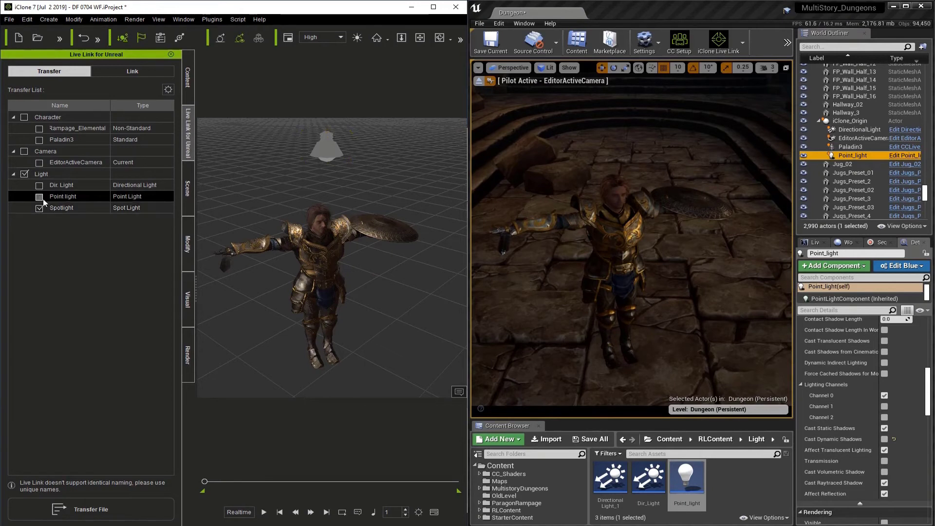
click(89, 209)
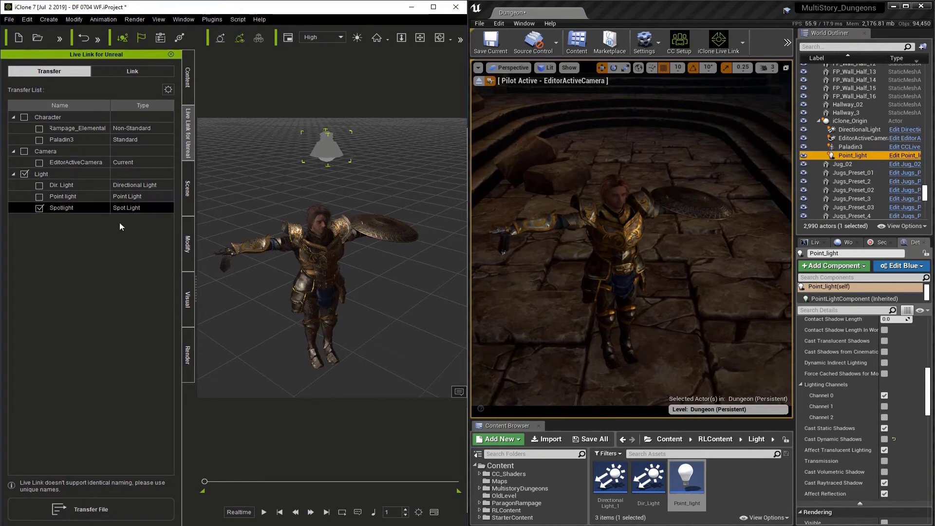
click(133, 510)
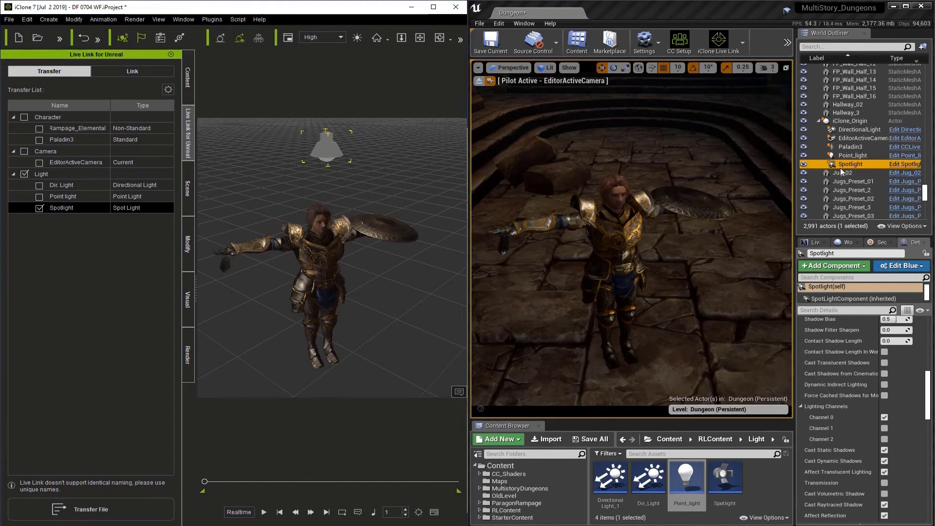
Toggle Use Inverse Squared Falloff on Unreal's Spotlight actor to compare the lighting, leaving it disabled.
click(850, 165)
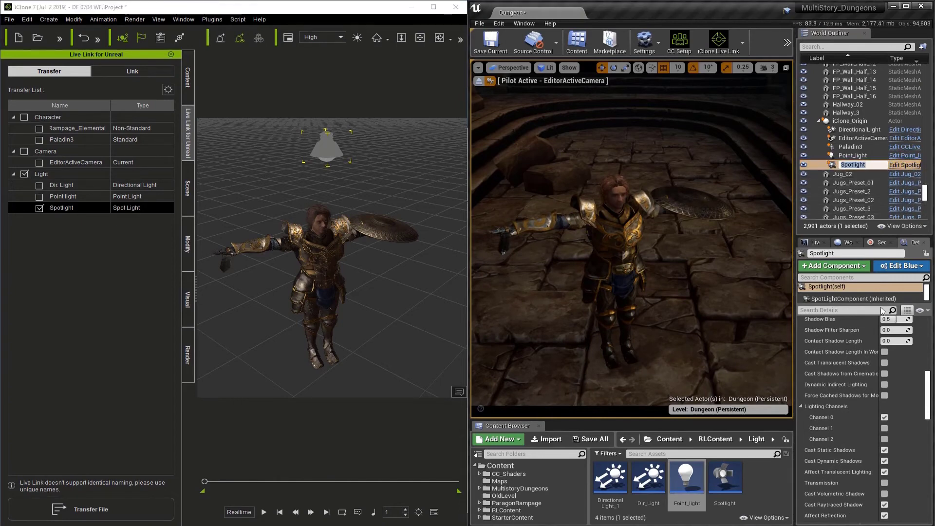
scroll(912, 406, up, 10)
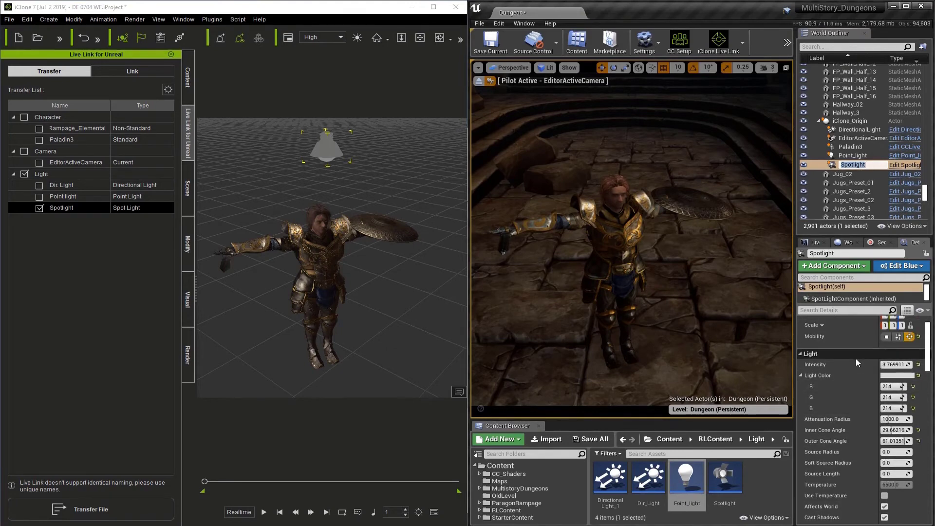
scroll(866, 375, down, 5)
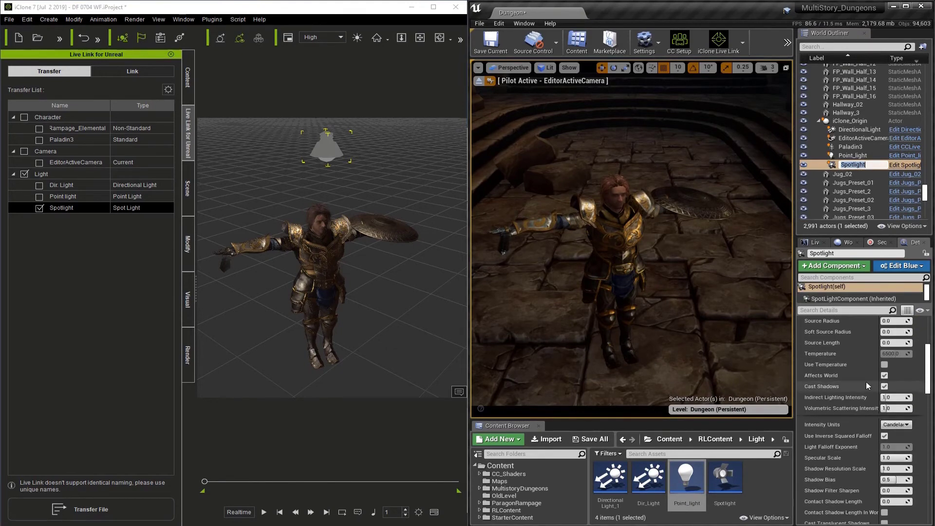
scroll(866, 386, down, 1)
click(885, 421)
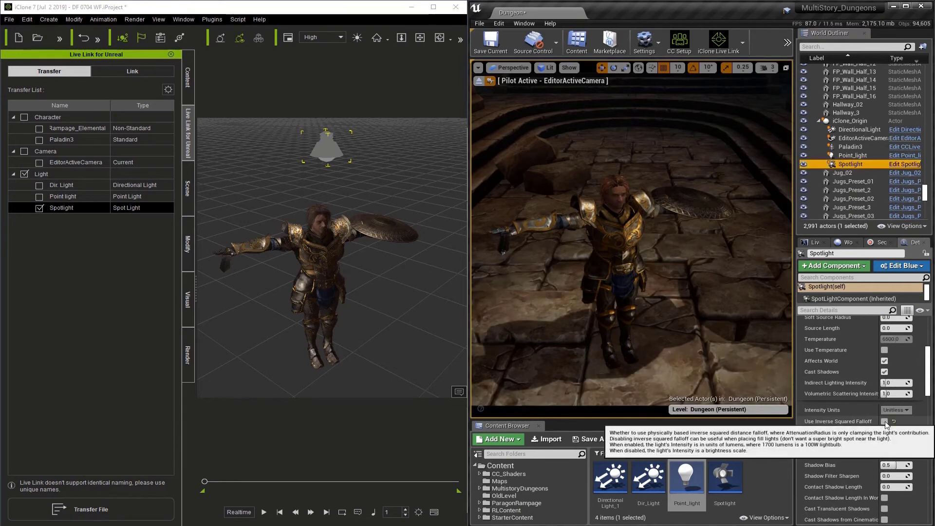
click(885, 422)
click(884, 422)
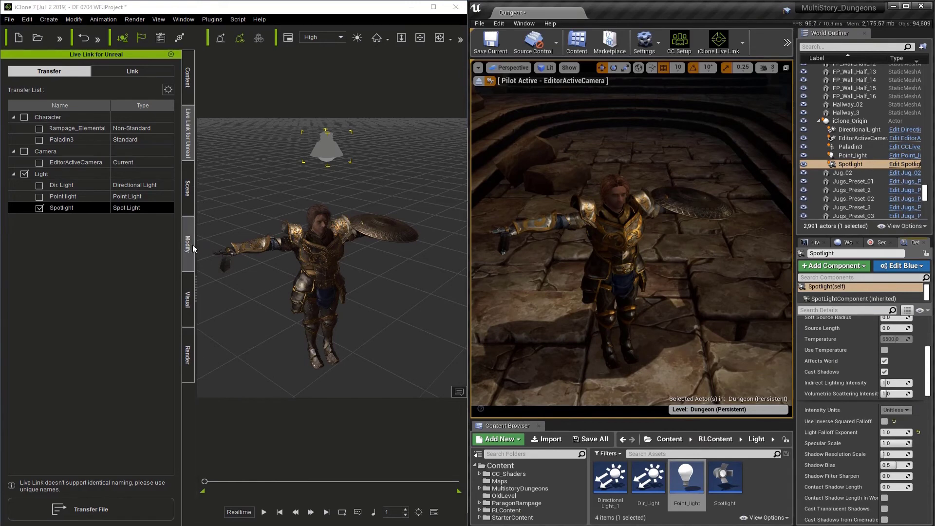
Switch iClone's spotlight off and back on, and set its multiplier to 5.00.
click(188, 245)
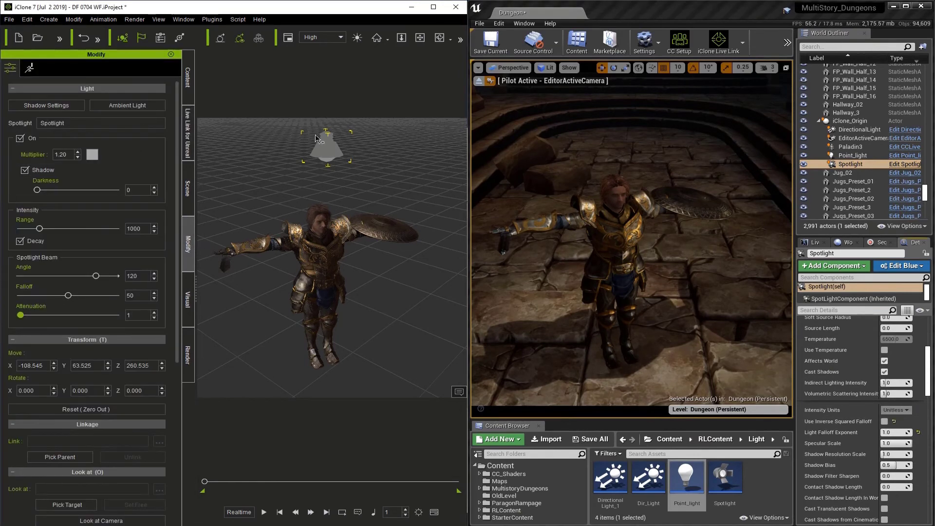
click(24, 139)
click(24, 139)
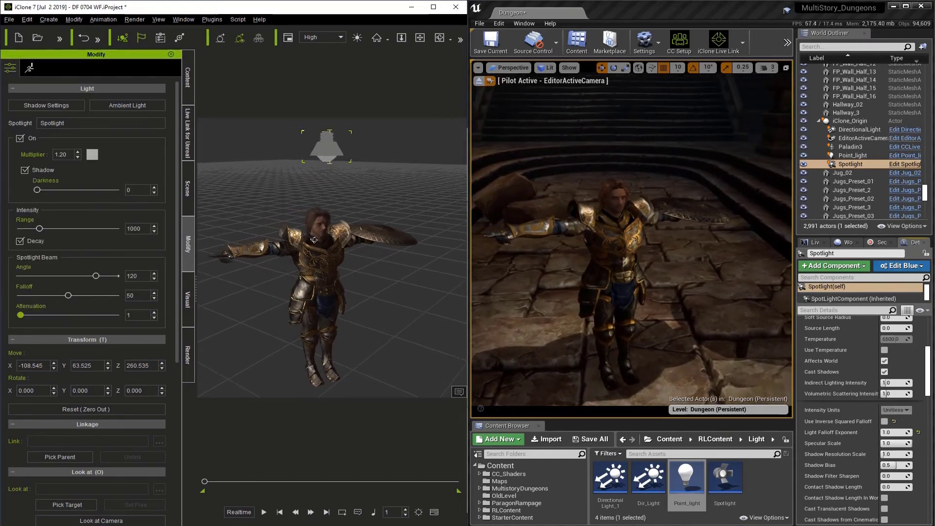
scroll(323, 259, down, 2)
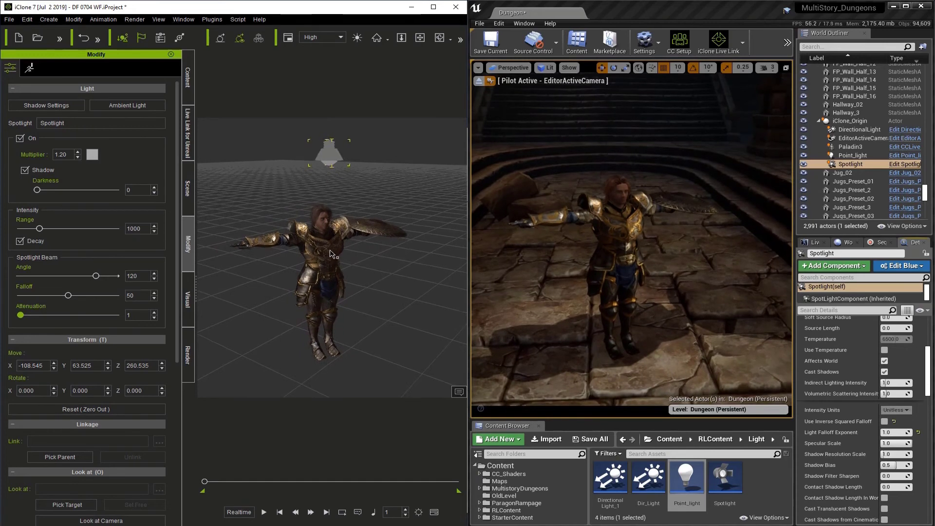
drag(69, 152, 44, 154)
key(Return)
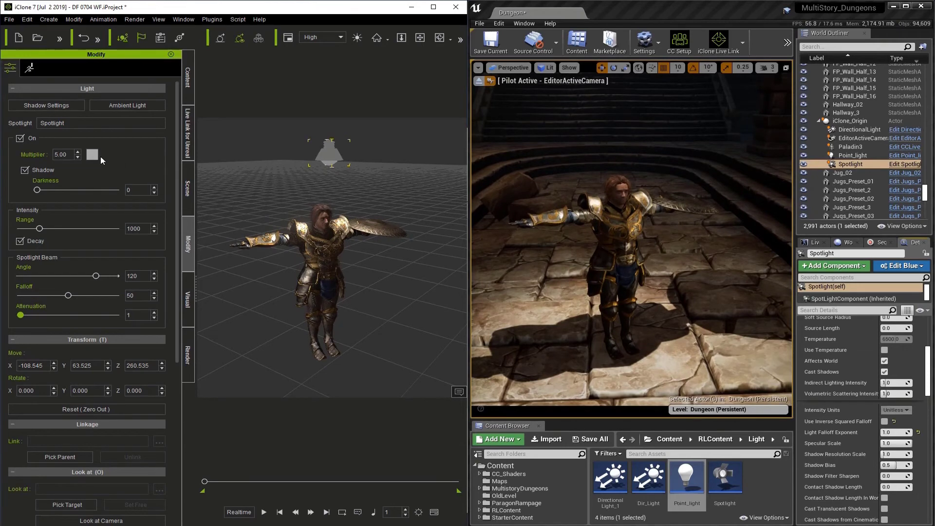
Toggle the iClone spotlight's shadow off and back on, and reduce its range to 412.
click(25, 170)
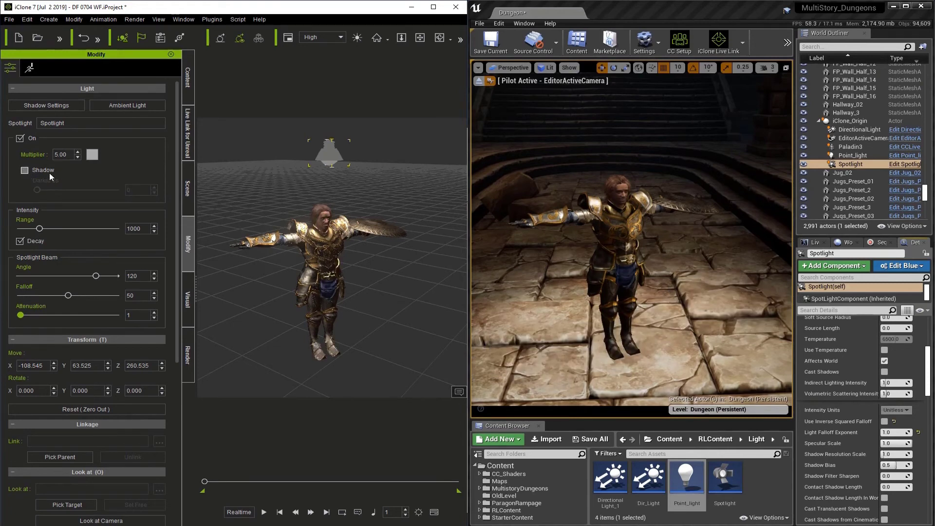
click(36, 170)
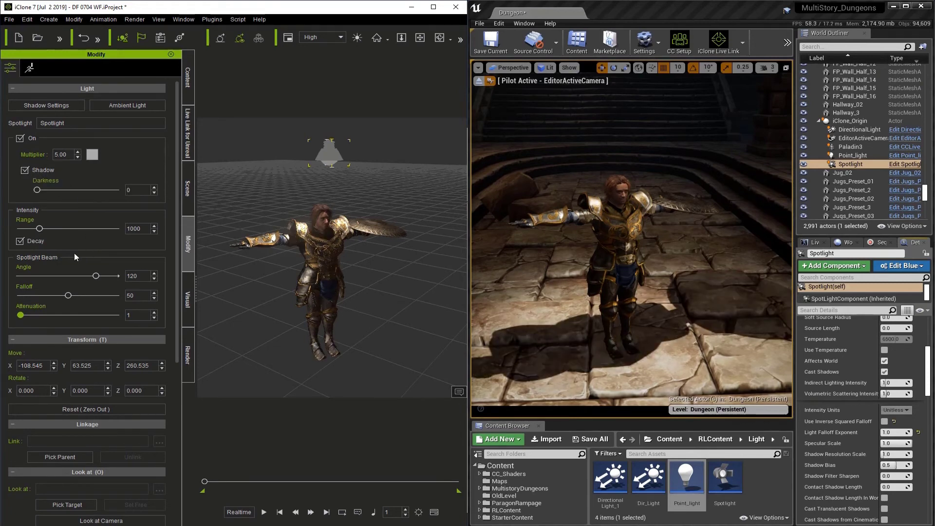
drag(39, 229, 28, 229)
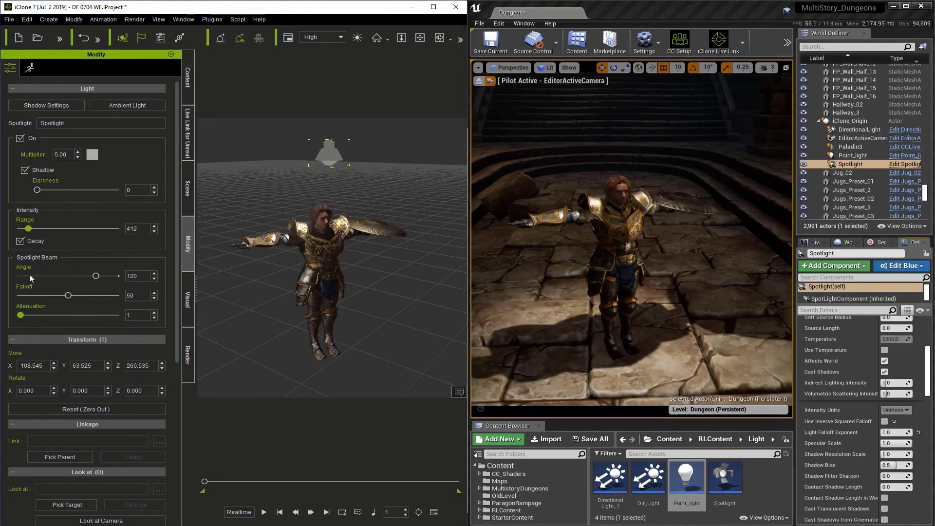
Set the spotlight's beam angle to 58 and falloff to 54, trying a higher attenuation before restoring it to 1.
scroll(352, 270, down, 5)
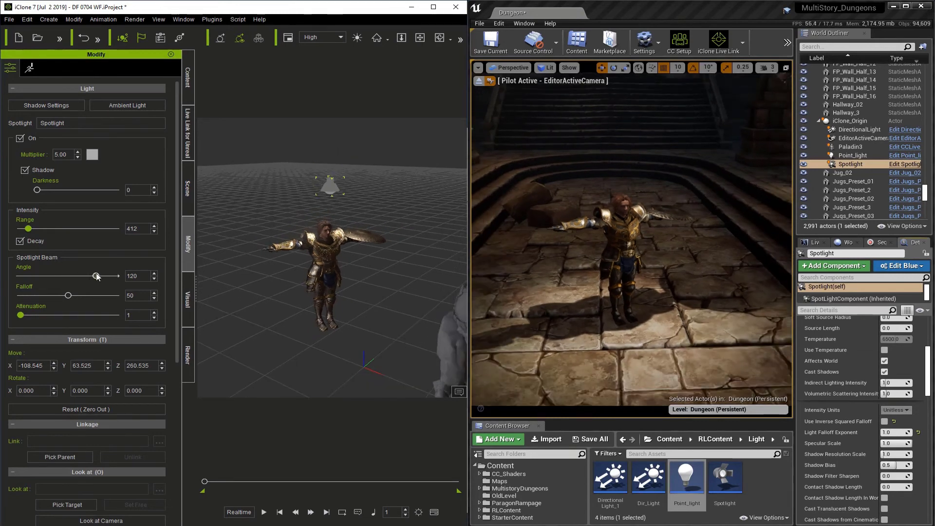
drag(97, 277, 1, 293)
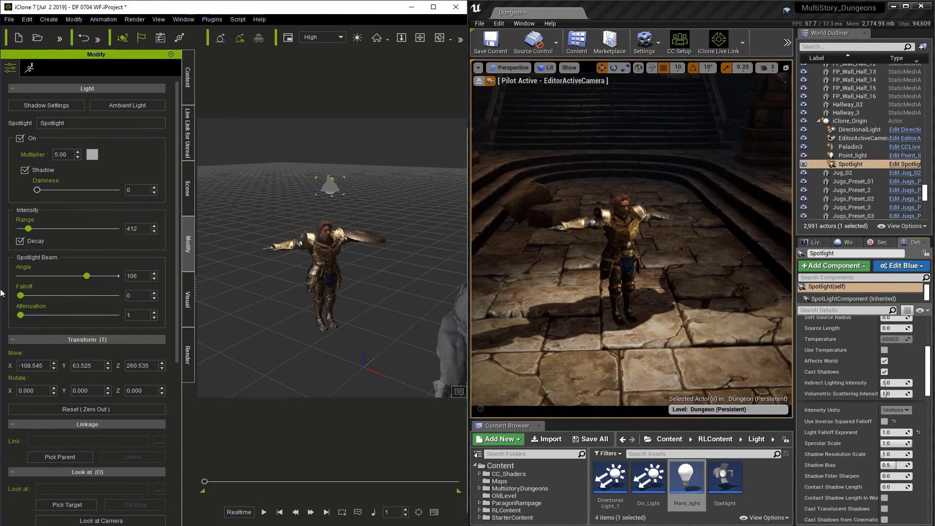
drag(68, 279, 54, 281)
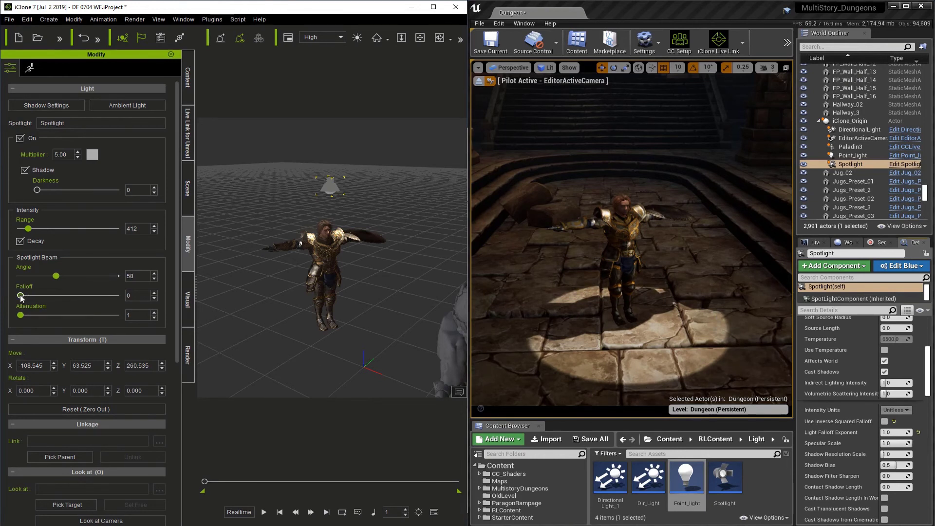
drag(21, 298, 101, 296)
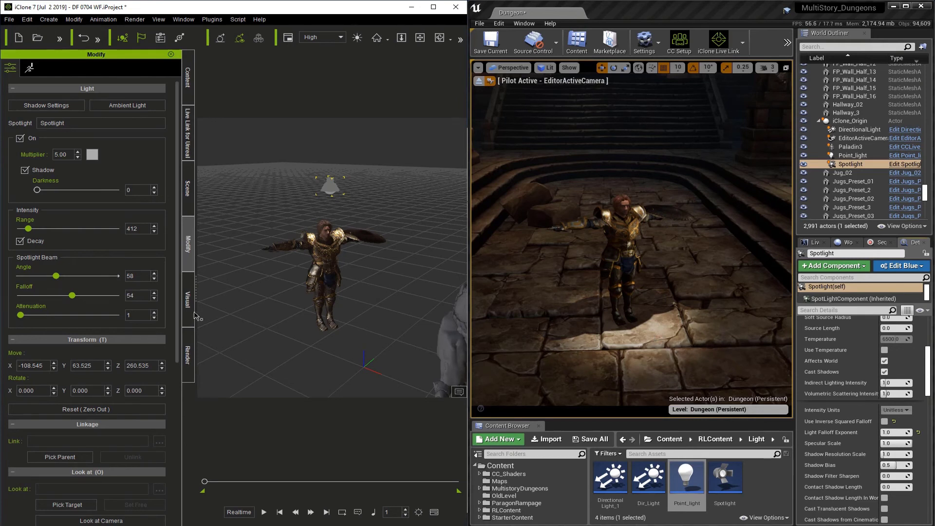
drag(21, 316, 105, 306)
drag(60, 318, 20, 317)
Widen the spotlight's beam angle to 94 and rotate the light about 25 degrees around Y.
drag(56, 276, 79, 276)
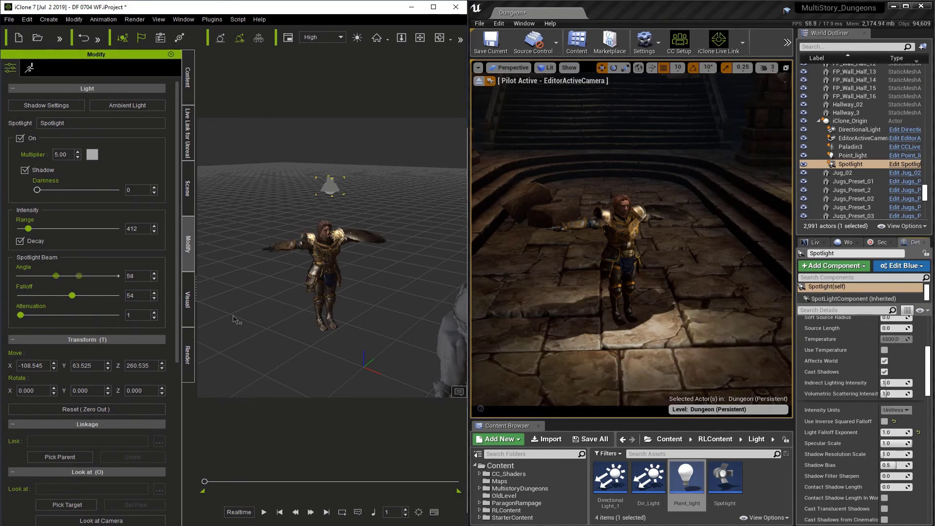
key(e)
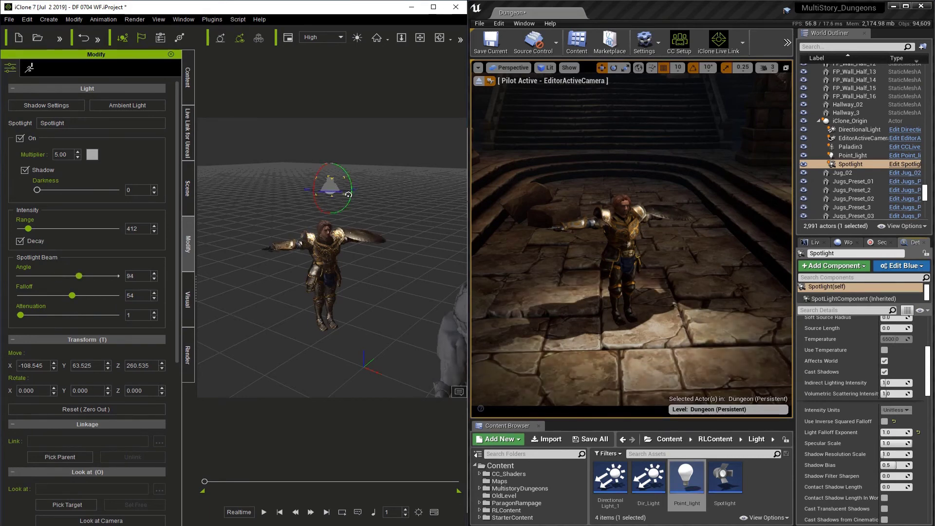
drag(349, 177, 357, 189)
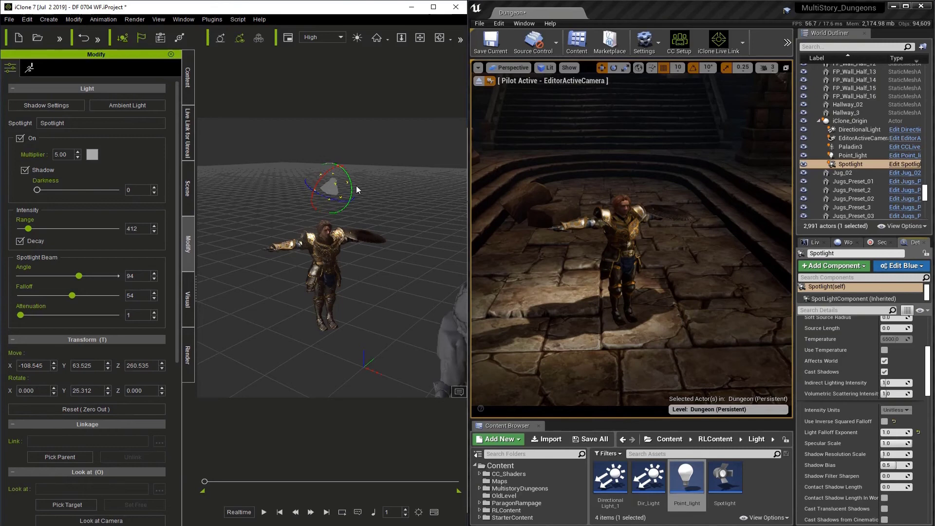
Move the Bricks_04 rubble in the Unreal level forward to beside the knight, within the spotlight's beam.
right_drag(549, 211, 549, 211)
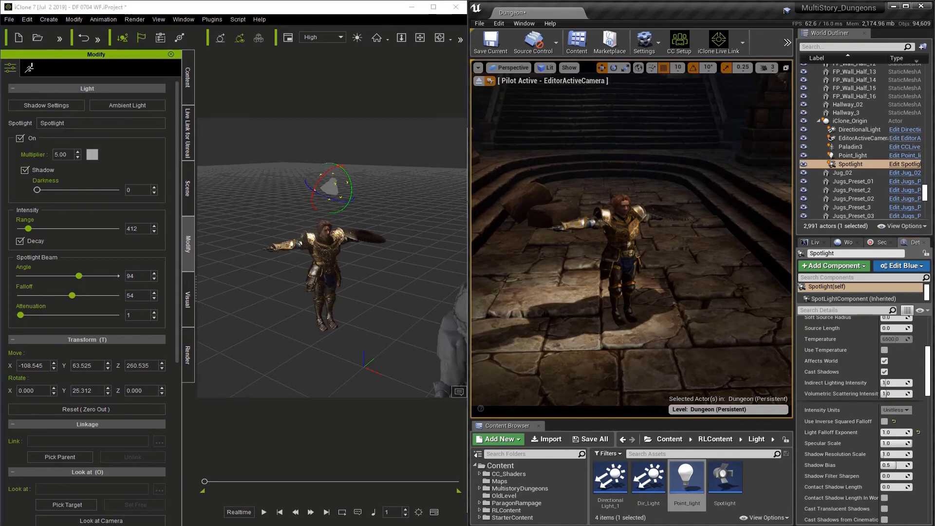
click(543, 205)
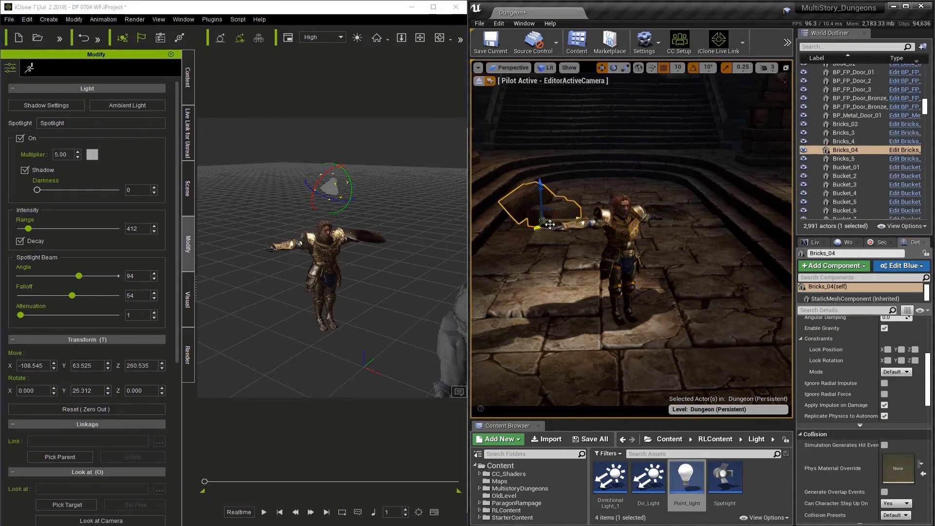
drag(550, 224, 558, 340)
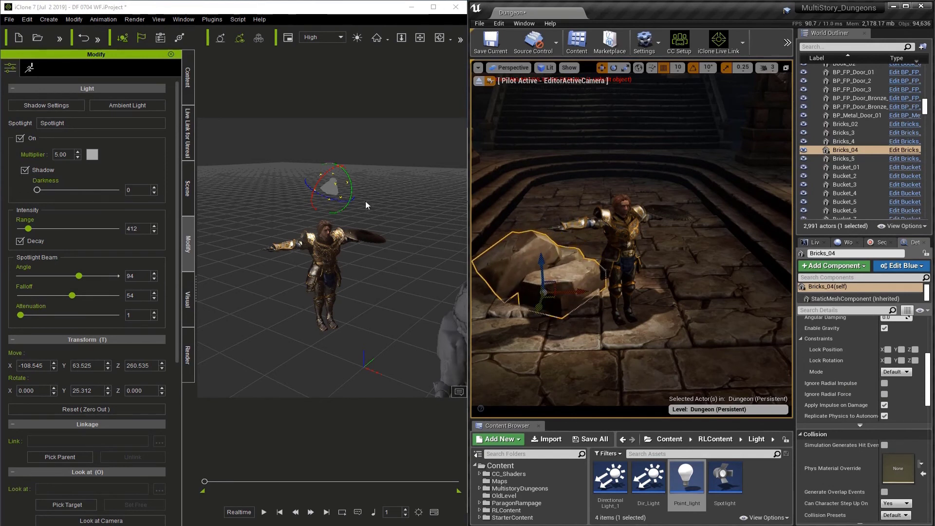
click(326, 190)
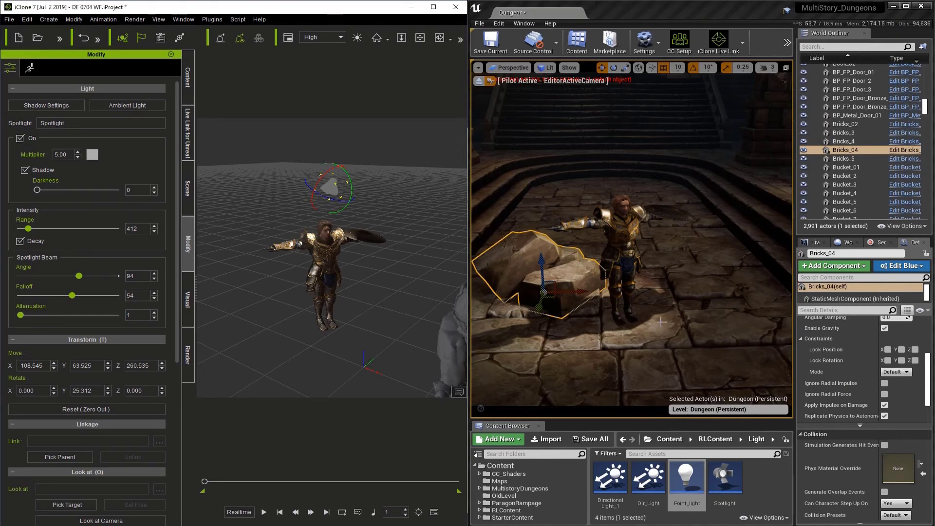
Switch Unreal's Spotlight actor from lighting Channel 0 to Channel 1.
click(625, 264)
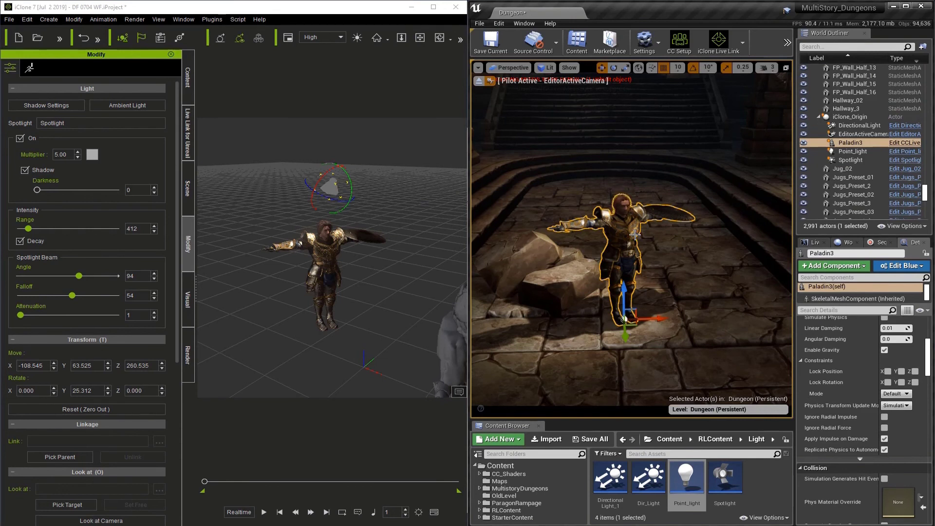
click(857, 162)
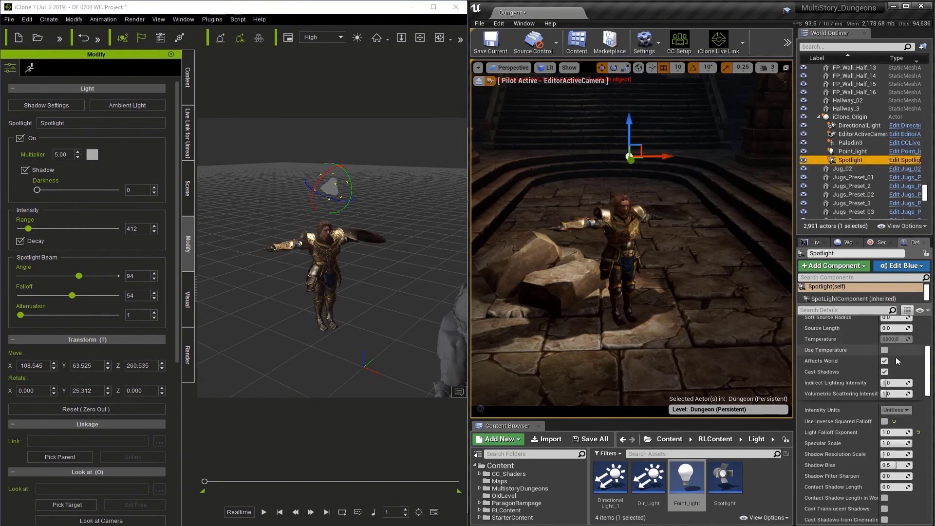
drag(931, 388, 930, 409)
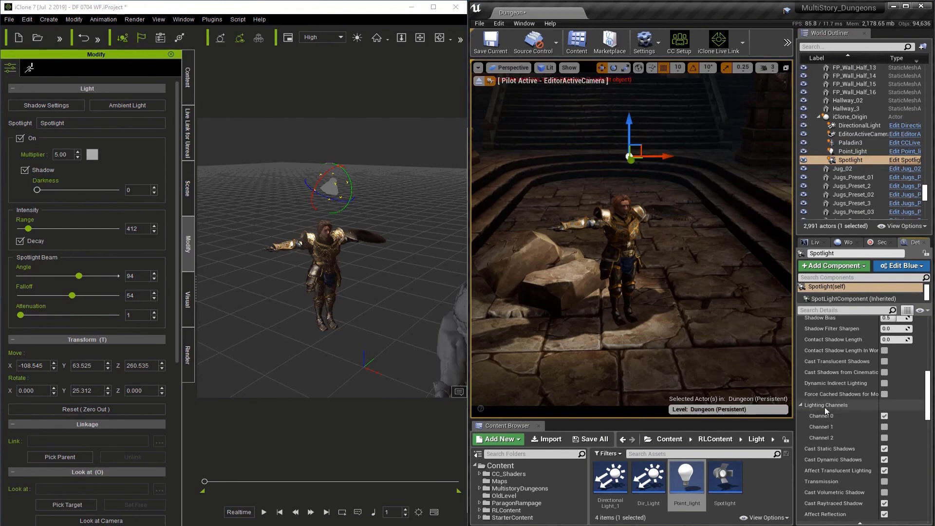
click(885, 416)
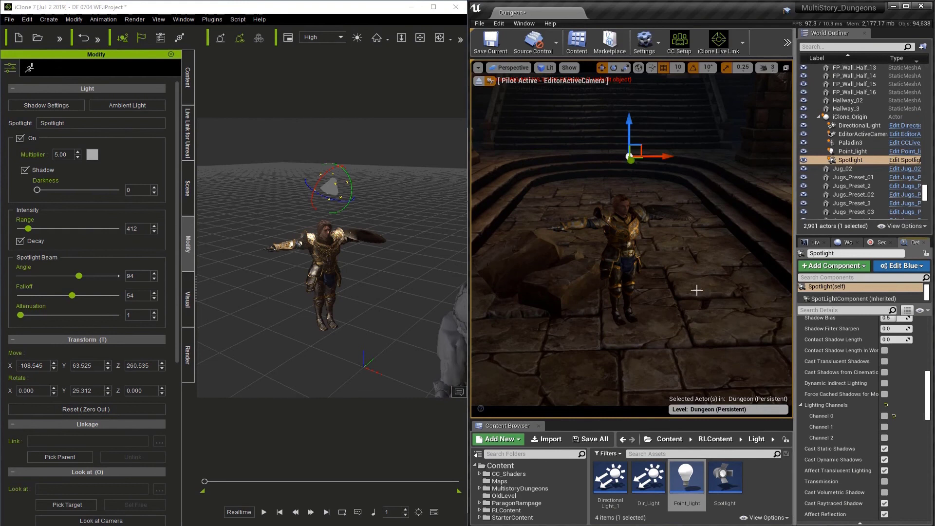
click(885, 427)
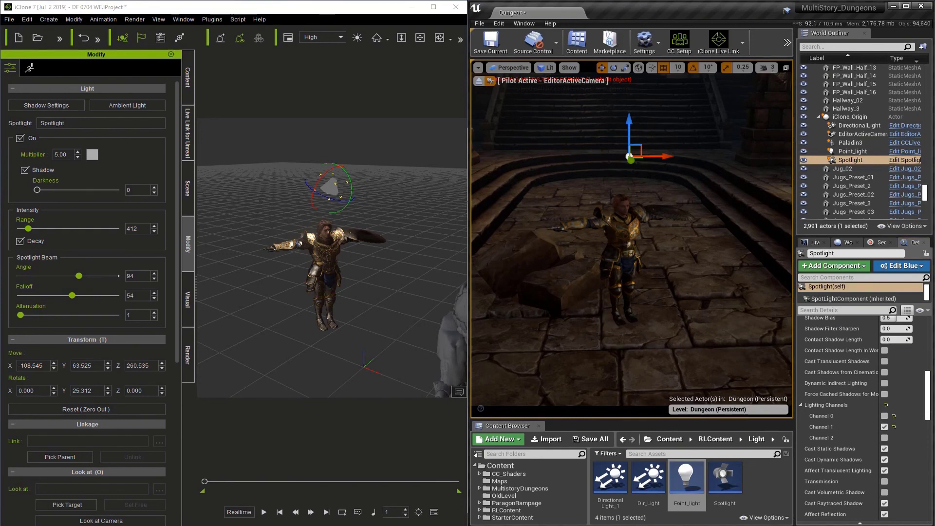
Filter the Paladin3 actor's details by "chan" and enable lighting Channel 1 alongside Channel 0.
click(611, 232)
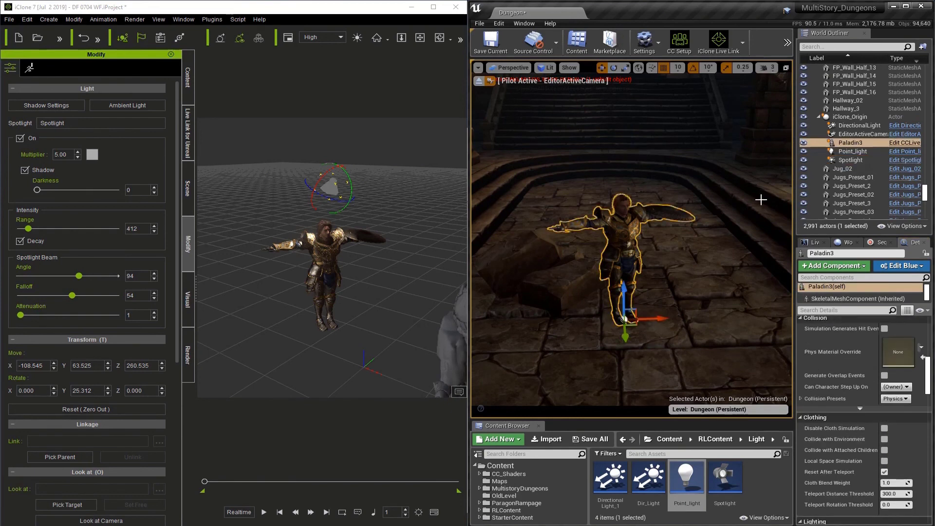
click(833, 311)
text(ch)
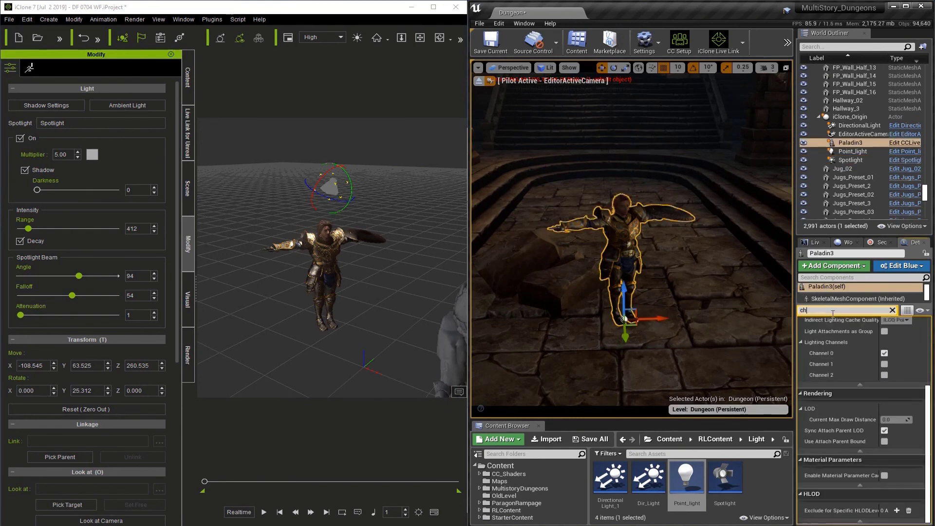
text(an)
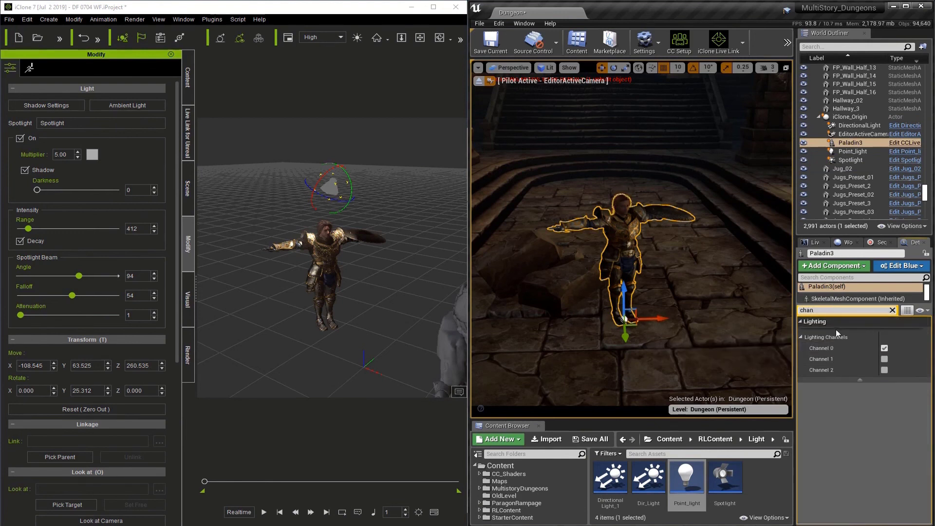
click(885, 359)
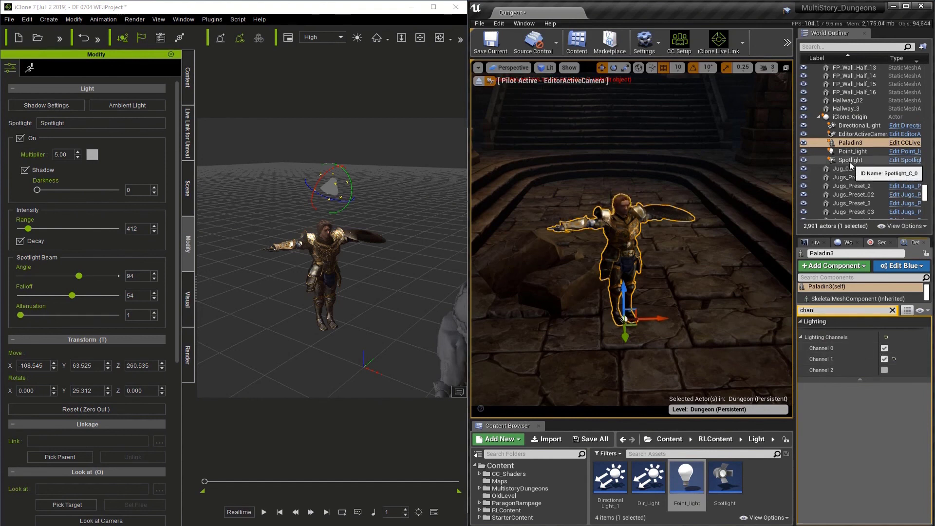
Enable lighting Channel 1 on the Bricks_04 rubble beside the knight.
click(570, 266)
click(885, 359)
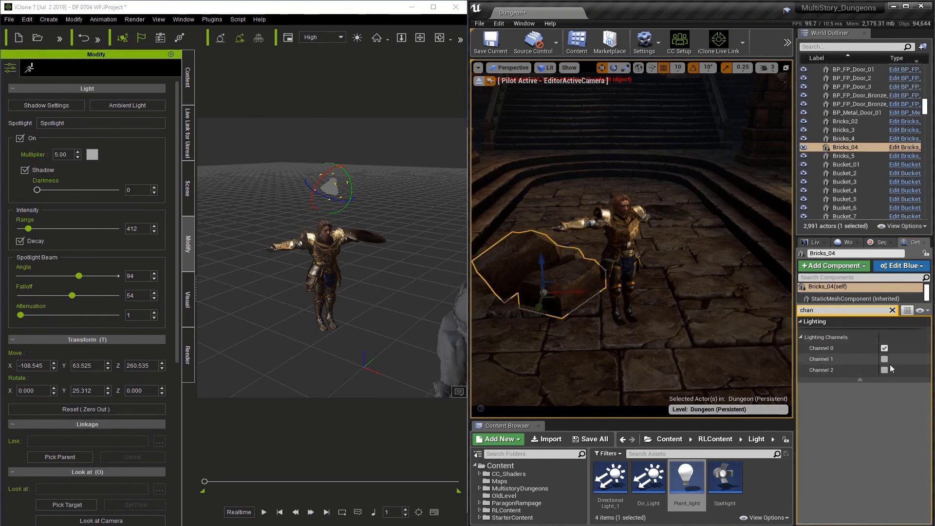